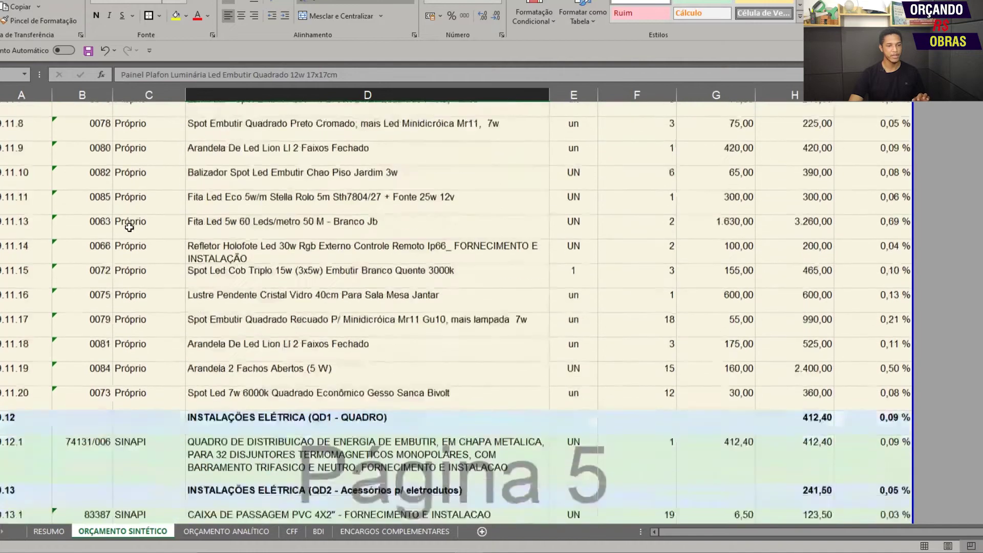
Examine the source and description of the first luminaire items under INSTALAÇÕES ELÉTRICAS (QD1 - Luminária).
{"action": "scroll", "coordinate": [134, 225], "scroll_direction": "up", "scroll_amount": 4}
{"action": "left_click", "coordinate": [141, 208]}
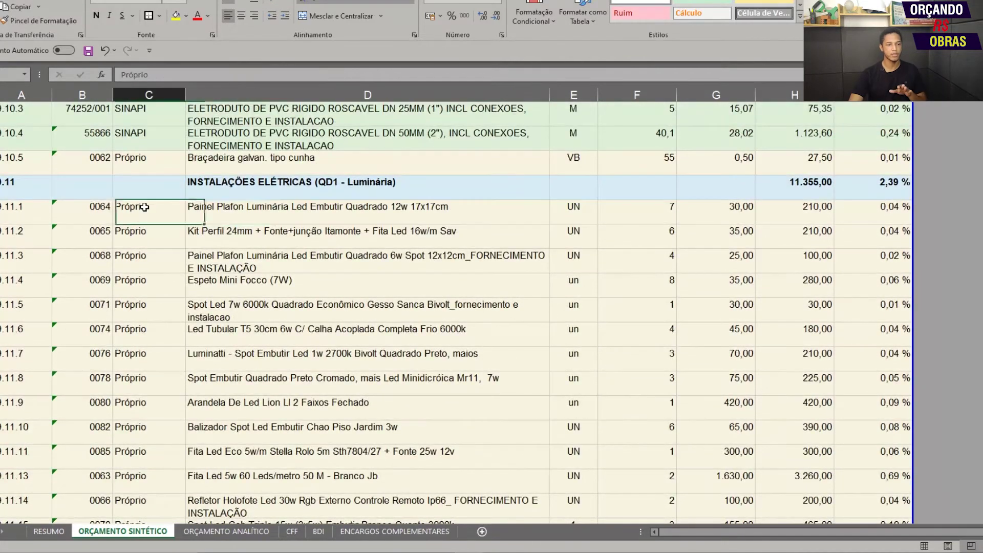
{"action": "left_click", "coordinate": [139, 256]}
{"action": "left_click", "coordinate": [164, 214]}
{"action": "key", "text": "Down"}
{"action": "key", "text": "Down"}
{"action": "key", "text": "Down"}
{"action": "key", "text": "Down"}
{"action": "key", "text": "Down"}
{"action": "key", "text": "Down"}
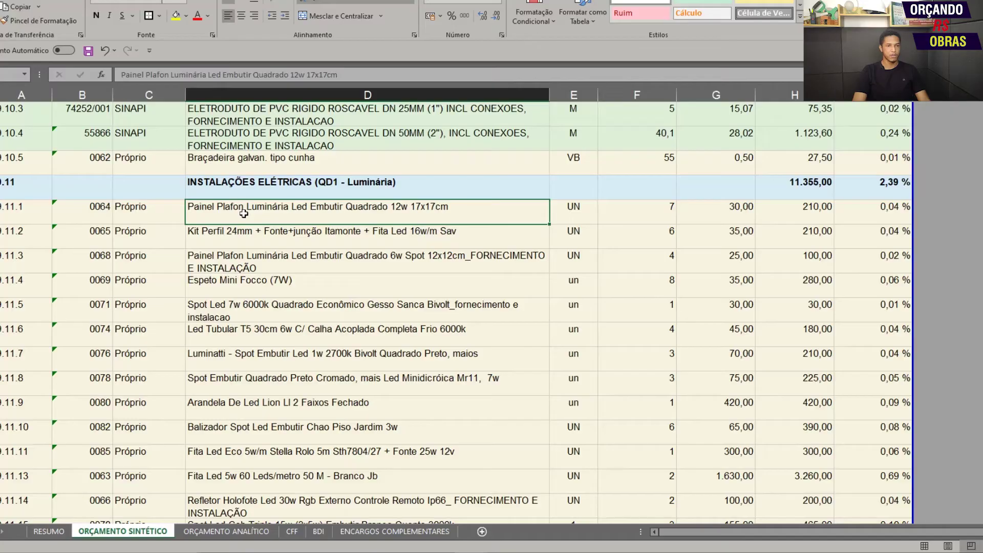
{"action": "key", "text": "Down"}
{"action": "key", "text": "Up"}
{"action": "key", "text": "Right"}
{"action": "key", "text": "Left"}
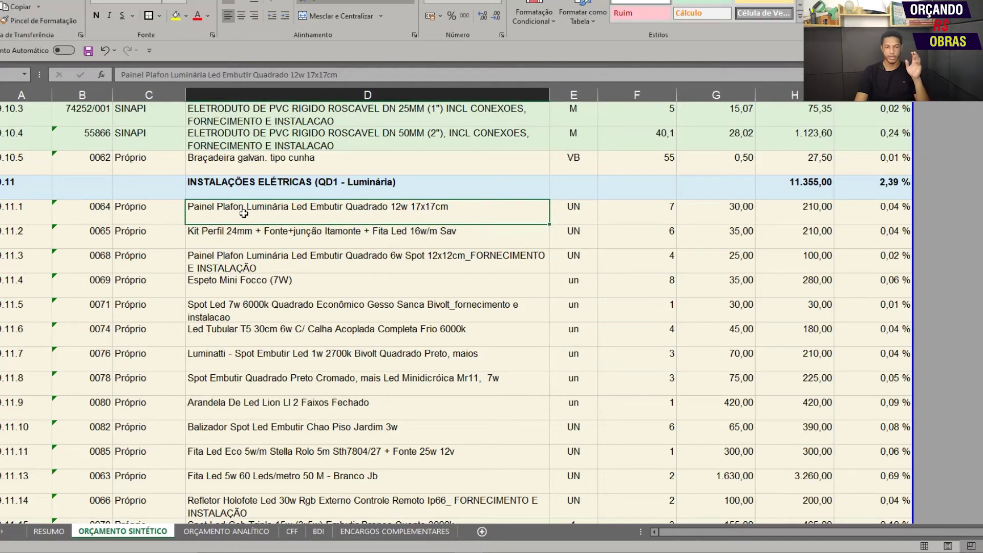
Review the luminaire descriptions from the Kit Perfil 24mm item through the Luminatti and Preto Cromado recessed spots.
{"action": "key", "text": "Down"}
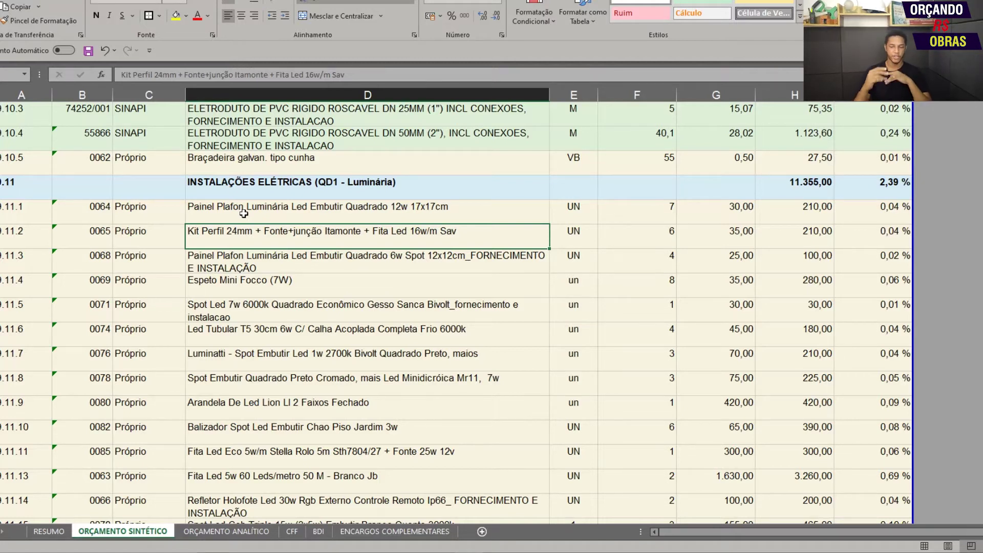
{"action": "key", "text": "Down"}
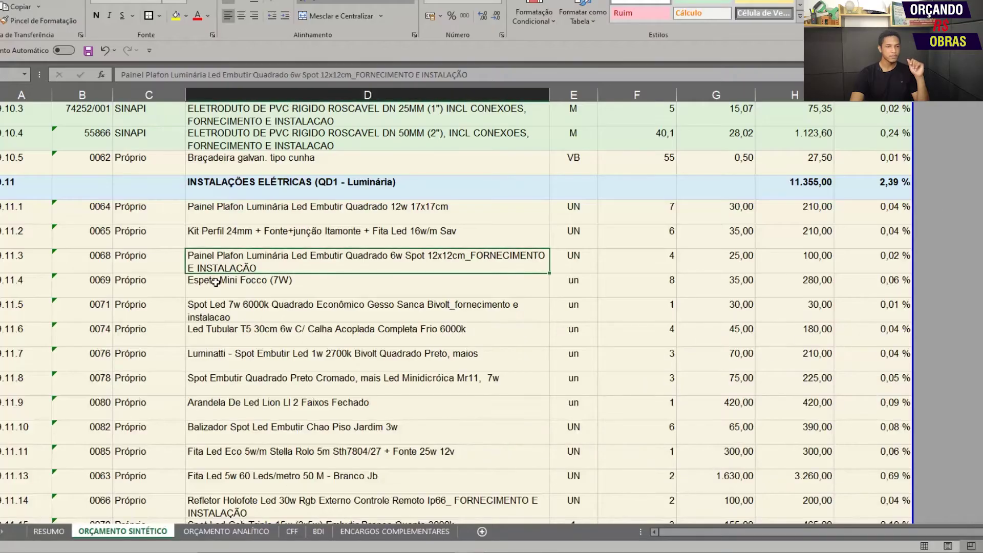
{"action": "left_click", "coordinate": [249, 293]}
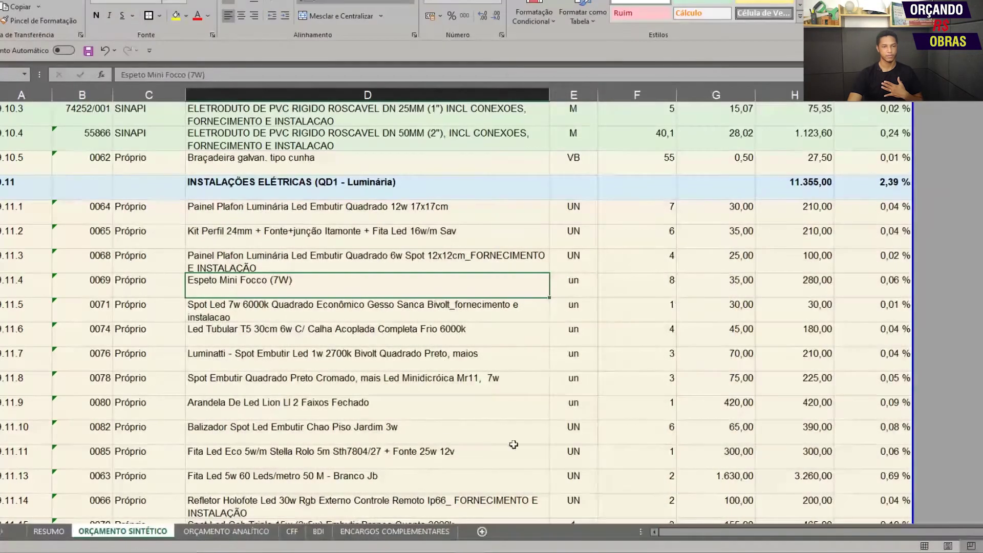
{"action": "left_click", "coordinate": [328, 319]}
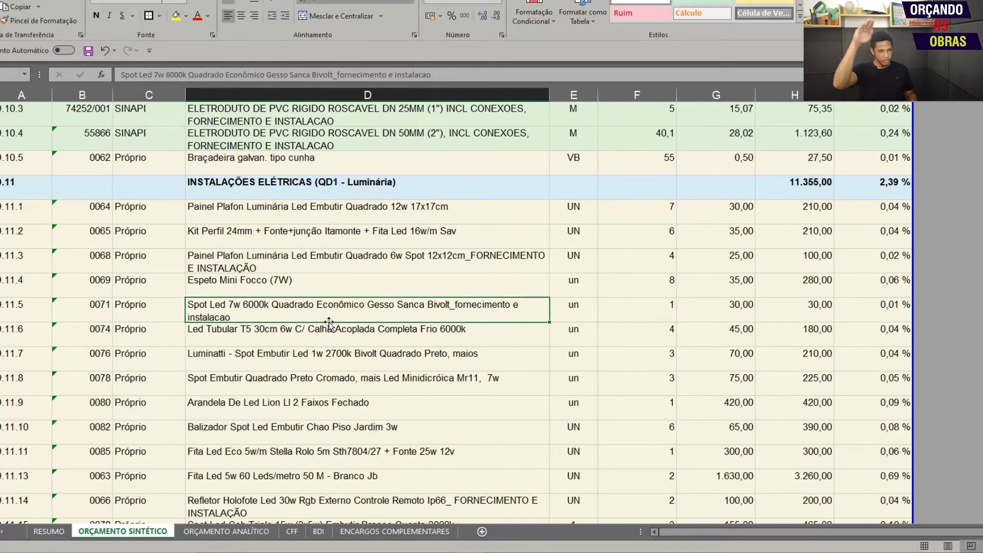
{"action": "key", "text": "Down"}
{"action": "key", "text": "Down"}
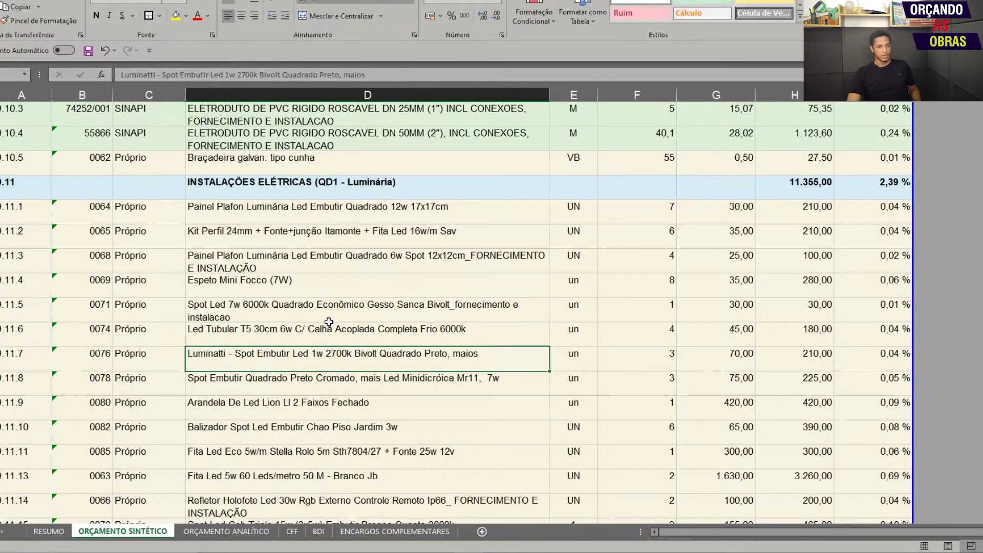
{"action": "key", "text": "Down"}
{"action": "key", "text": "Up"}
{"action": "key", "text": "Up"}
{"action": "key", "text": "Down"}
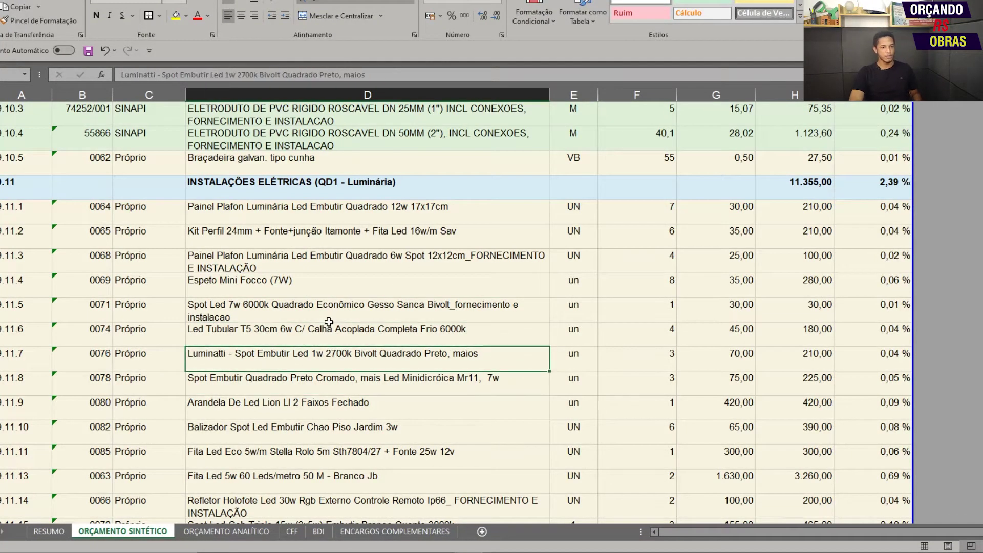
{"action": "key", "text": "Down"}
{"action": "key", "text": "Up"}
{"action": "key", "text": "Down"}
{"action": "key", "text": "Up"}
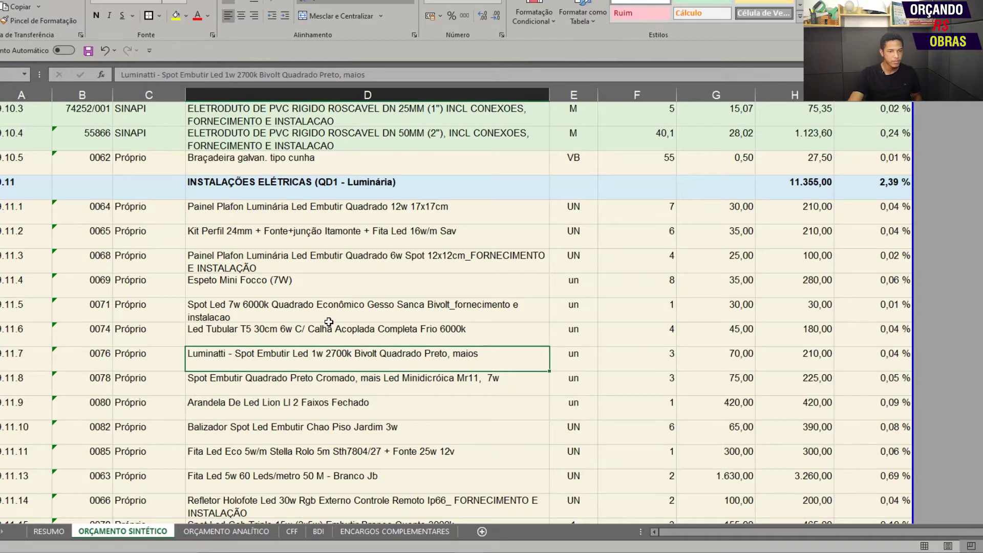
Reduce the row height of the Luminatti - Spot Embutir Led 1w 2700k item.
{"action": "left_click_drag", "start_coordinate": [0, 371], "coordinate": [0, 361]}
{"action": "left_click", "coordinate": [311, 380]}
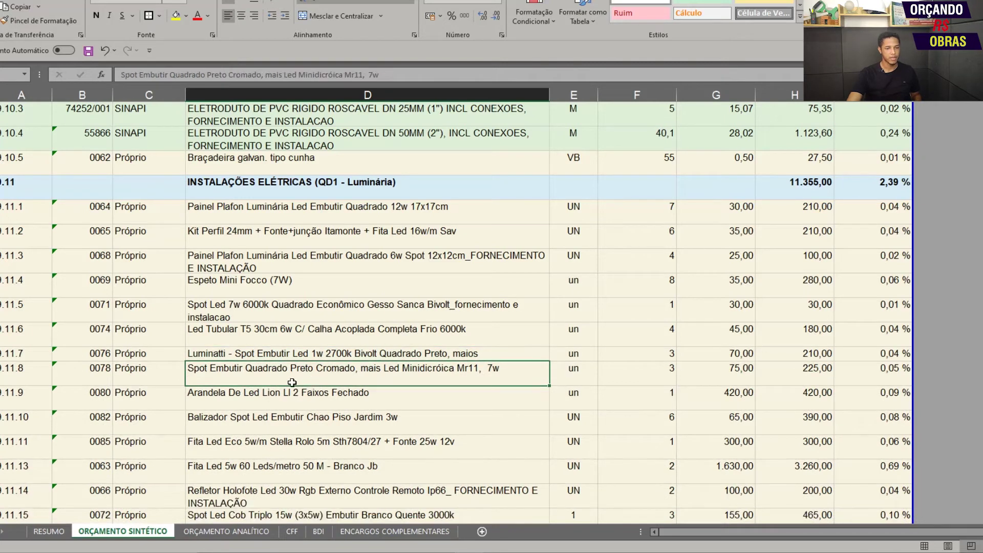
Review the luminaire items from Spot Embutir Quadrado Preto Cromado down to Fita Led 5w 60 Leds/metro 50 M.
{"action": "key", "text": "Down"}
{"action": "key", "text": "Down"}
{"action": "key", "text": "Up"}
{"action": "key", "text": "Up"}
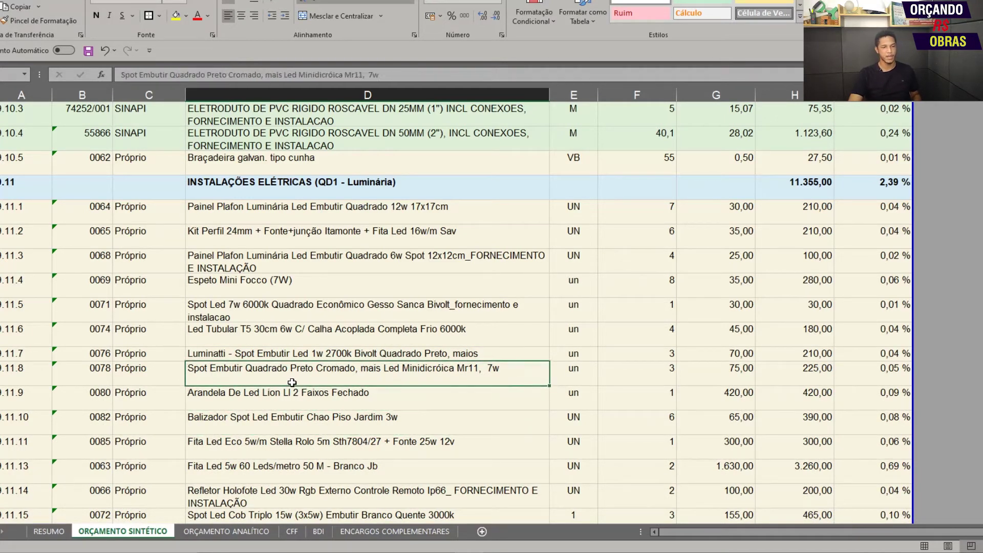
{"action": "key", "text": "Down"}
{"action": "key", "text": "Up"}
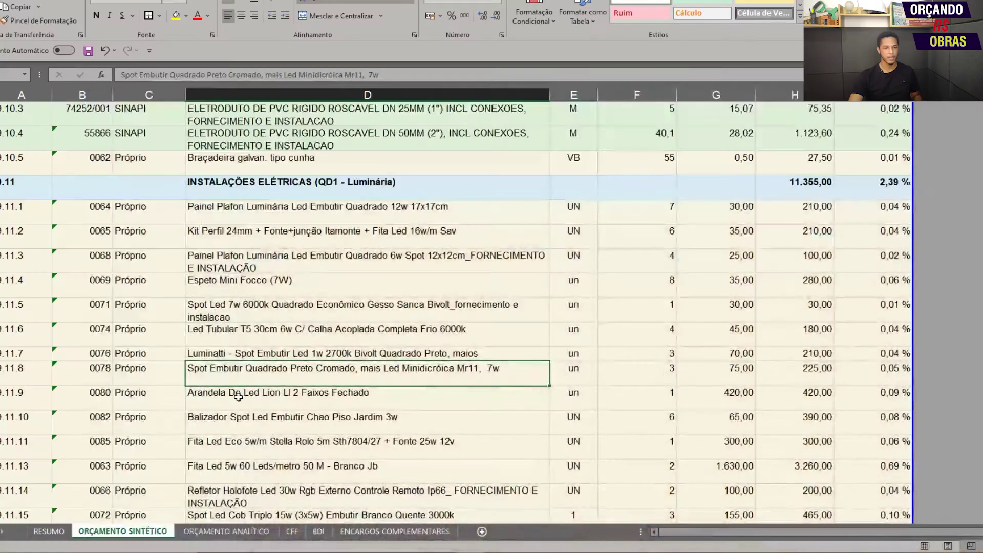
{"action": "left_click", "coordinate": [223, 390]}
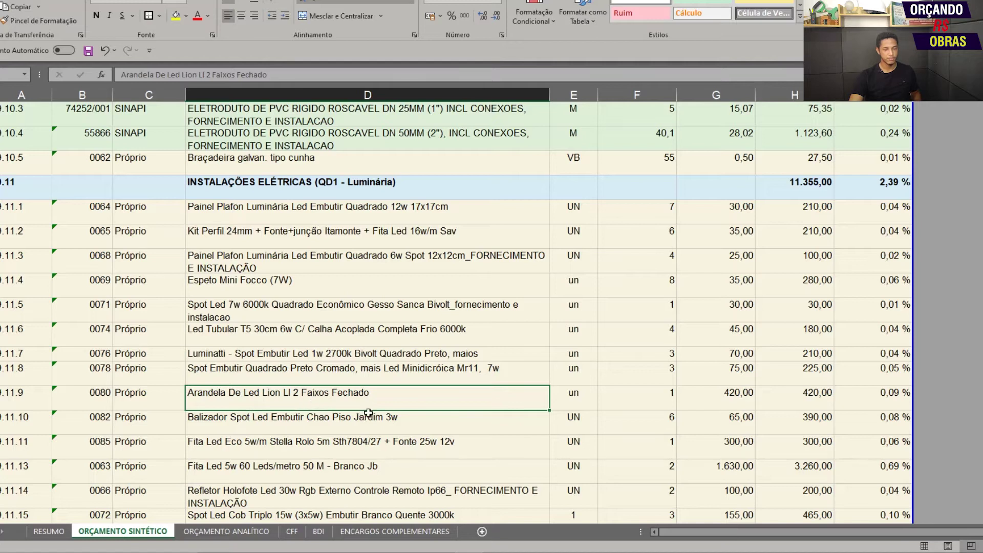
{"action": "left_click", "coordinate": [225, 421]}
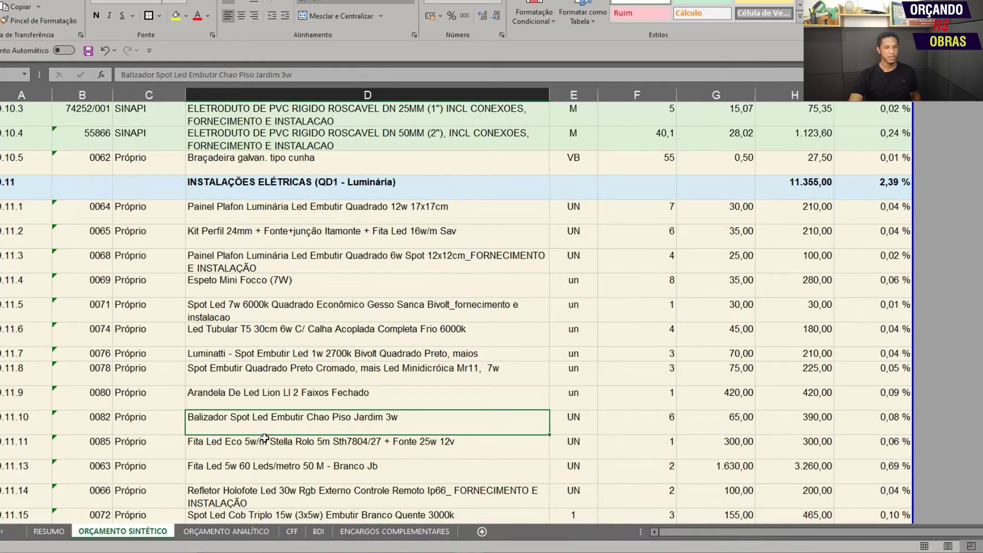
{"action": "left_click", "coordinate": [332, 442]}
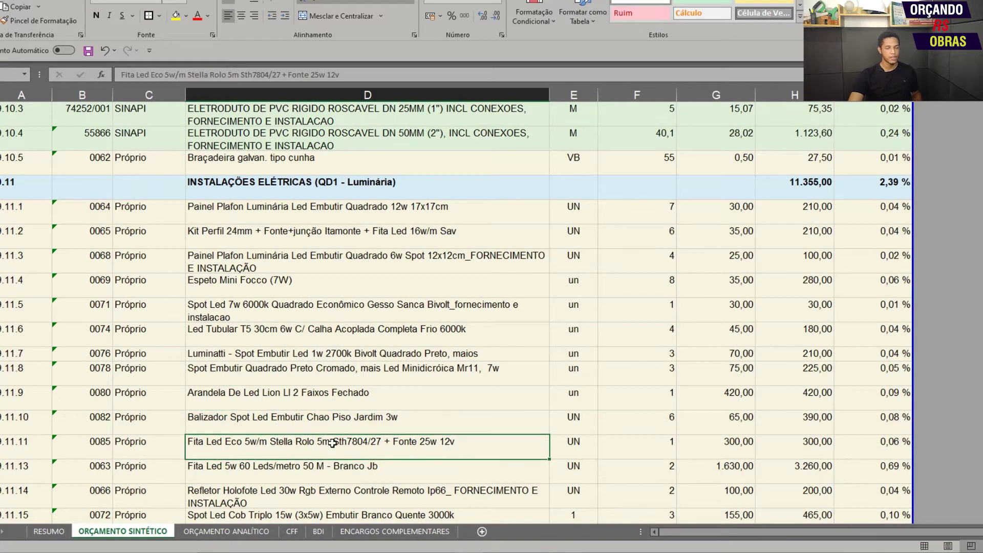
{"action": "scroll", "coordinate": [346, 466], "scroll_direction": "down", "scroll_amount": 1}
{"action": "left_click", "coordinate": [272, 405]}
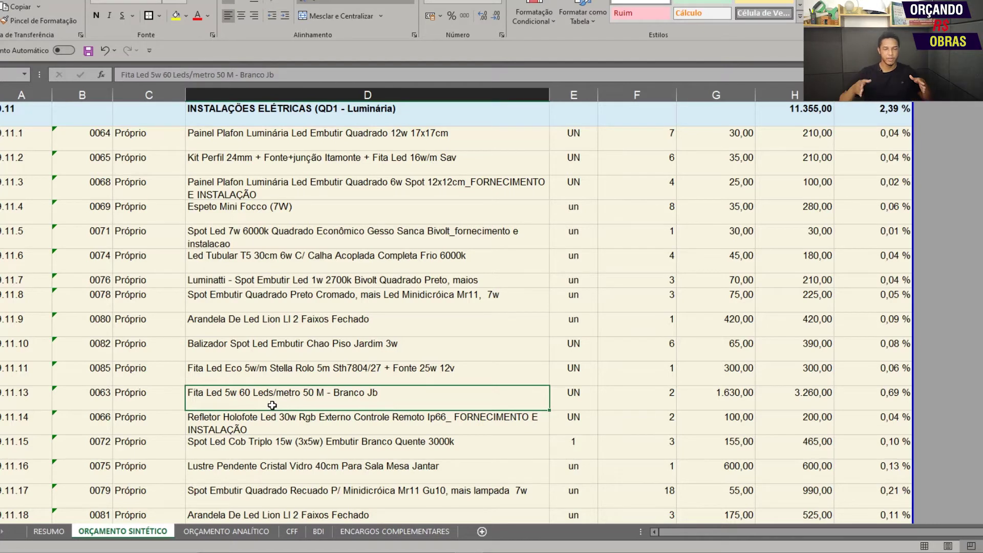
Examine the remaining luminaire items from the Refletor Holofote Led 30w Rgb to the final Spot Led 7w 6000k.
{"action": "key", "text": "Down"}
{"action": "key", "text": "Down"}
{"action": "key", "text": "Down"}
{"action": "key", "text": "Up"}
{"action": "key", "text": "Up"}
{"action": "key", "text": "Up"}
{"action": "key", "text": "Down"}
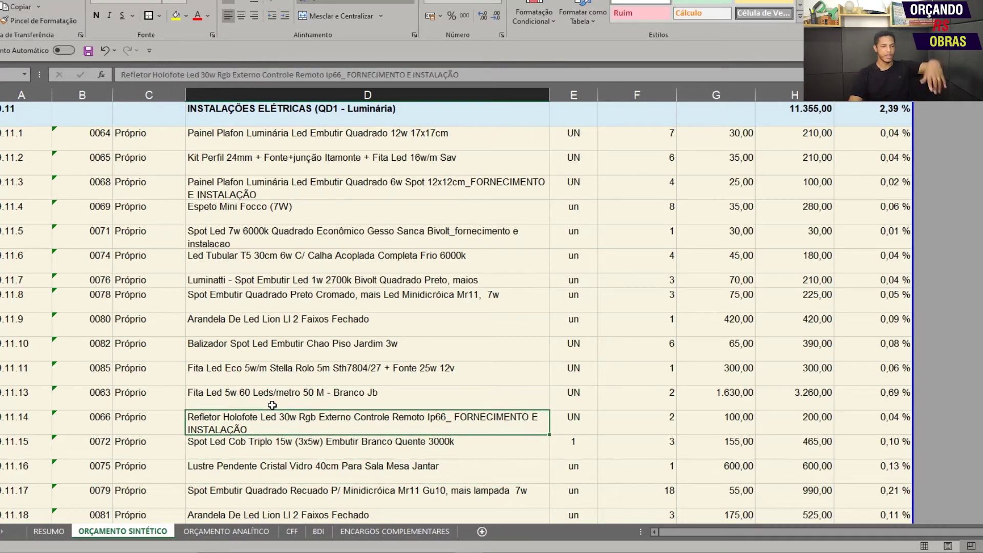
{"action": "key", "text": "Down"}
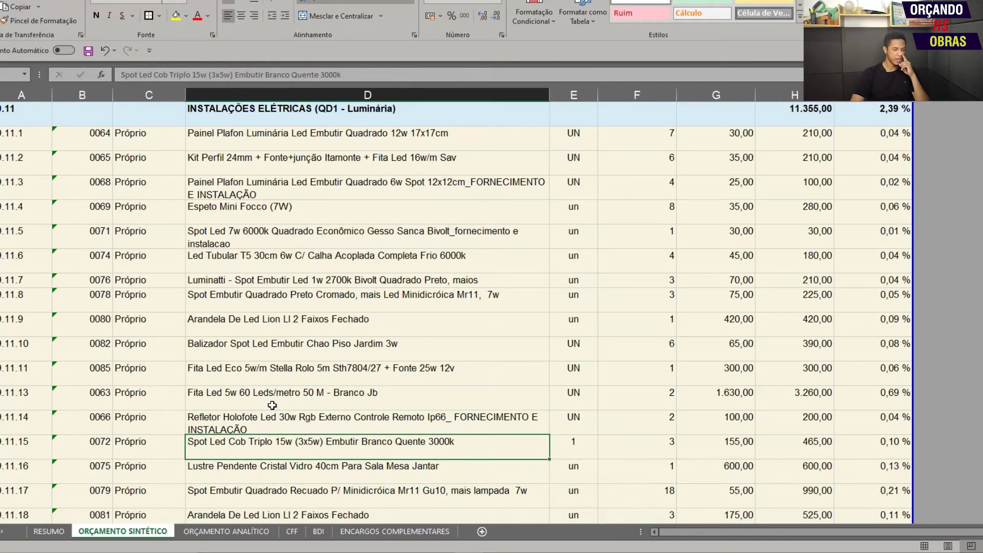
{"action": "key", "text": "Down"}
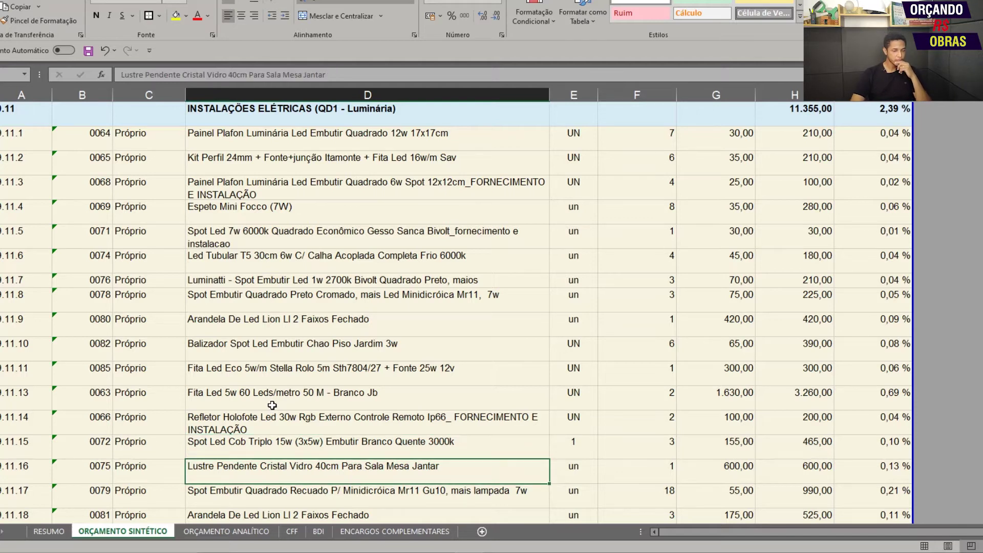
{"action": "key", "text": "Up"}
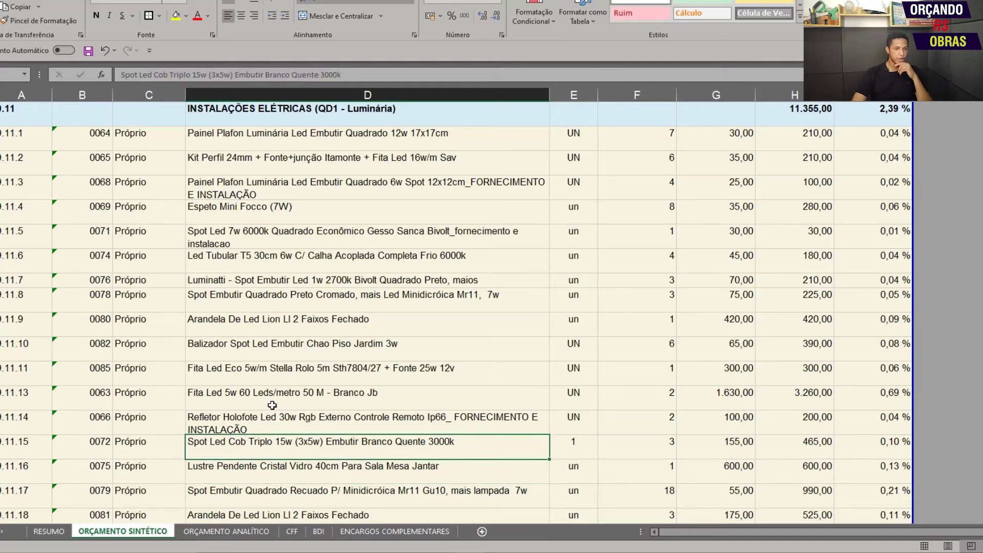
{"action": "key", "text": "Down"}
{"action": "key", "text": "Down"}
{"action": "key", "text": "Down"}
{"action": "key", "text": "Down"}
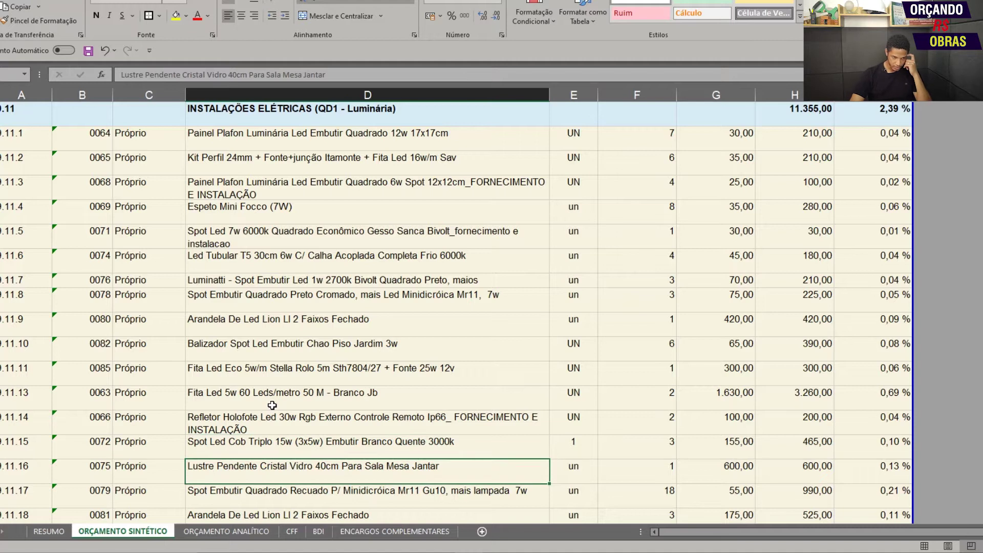
{"action": "key", "text": "Down"}
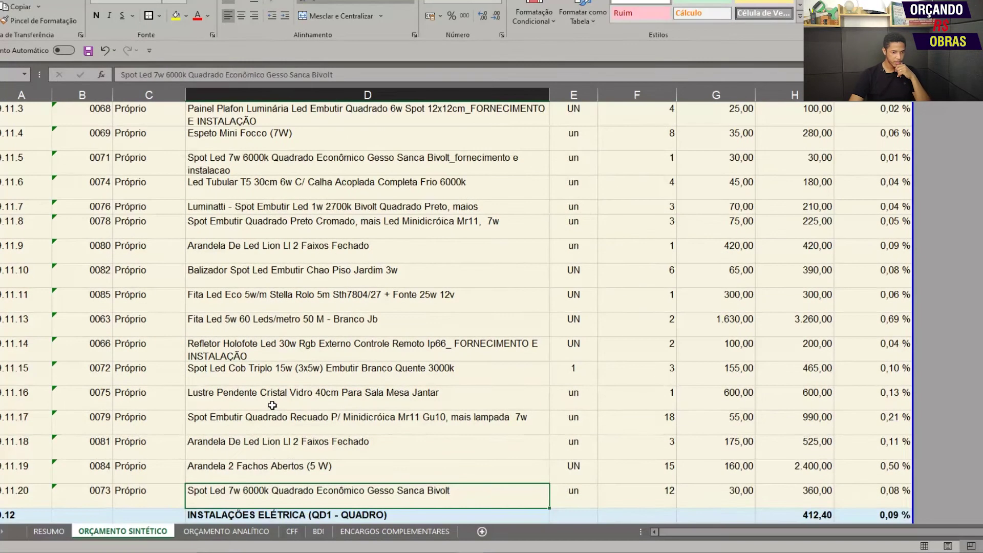
Go back over the last luminaire items, from the Spot Embutir Quadrado Recuado through both Arandela items to the Spot Led 7w.
{"action": "key", "text": "Up"}
{"action": "key", "text": "Up"}
{"action": "key", "text": "Up"}
{"action": "key", "text": "Up"}
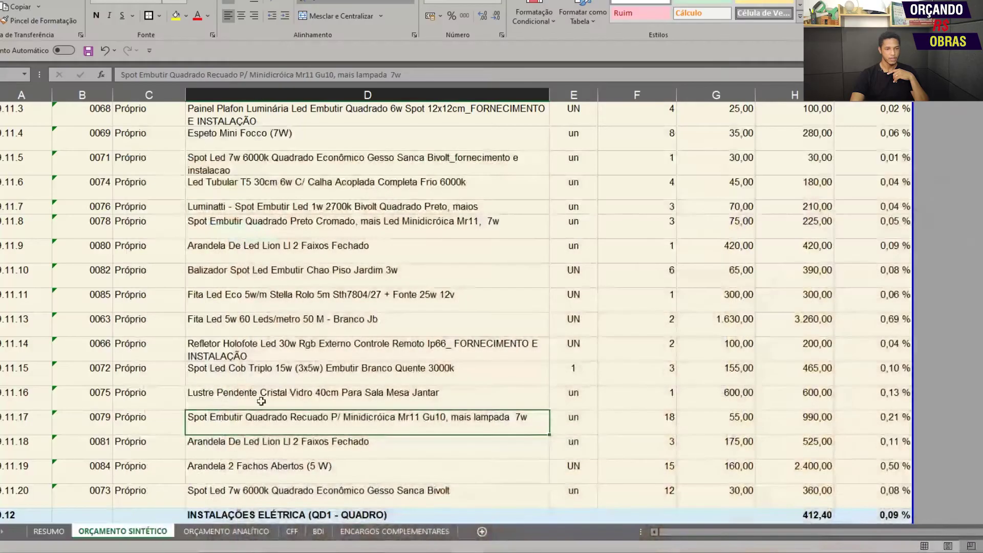
{"action": "left_click", "coordinate": [248, 446]}
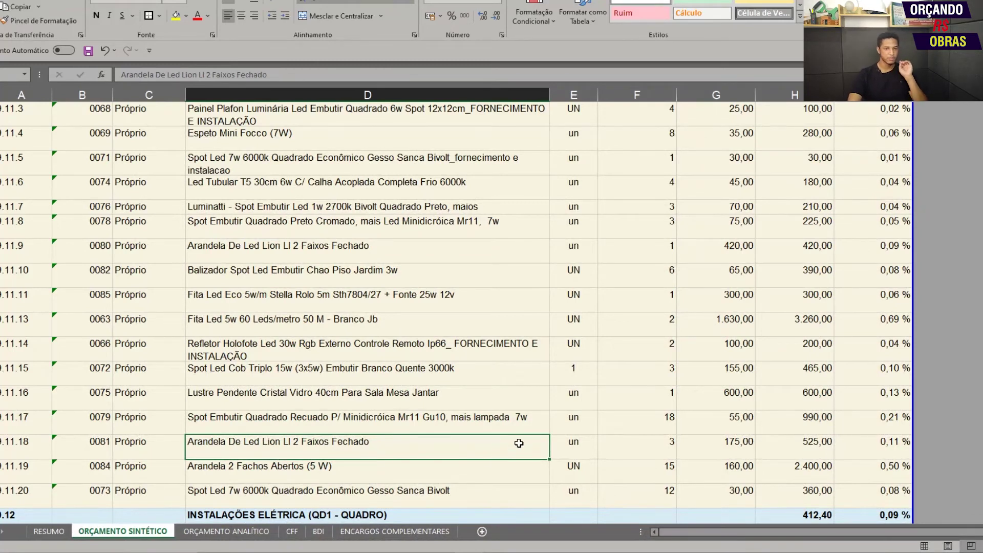
{"action": "left_click", "coordinate": [306, 474]}
{"action": "scroll", "coordinate": [306, 475], "scroll_direction": "down", "scroll_amount": 1}
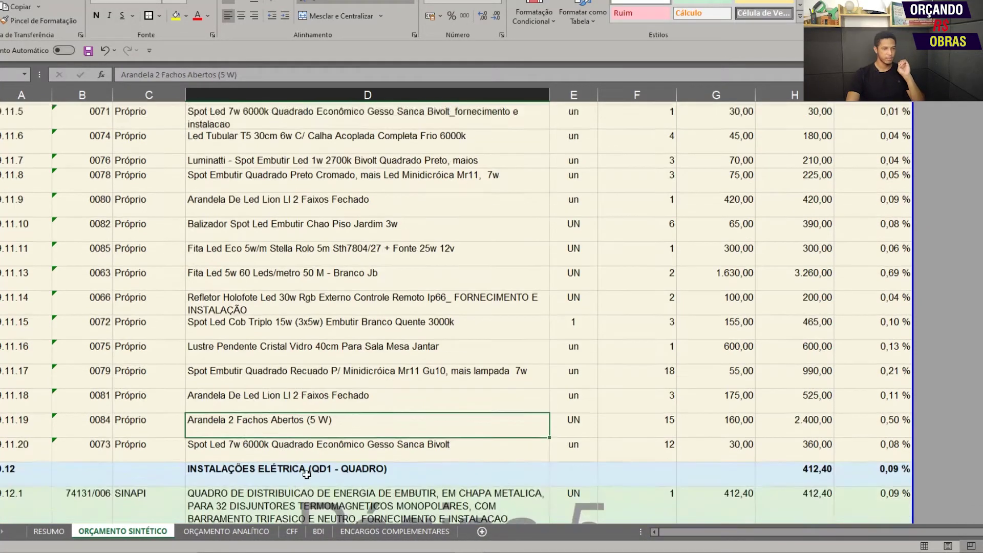
{"action": "left_click", "coordinate": [281, 428]}
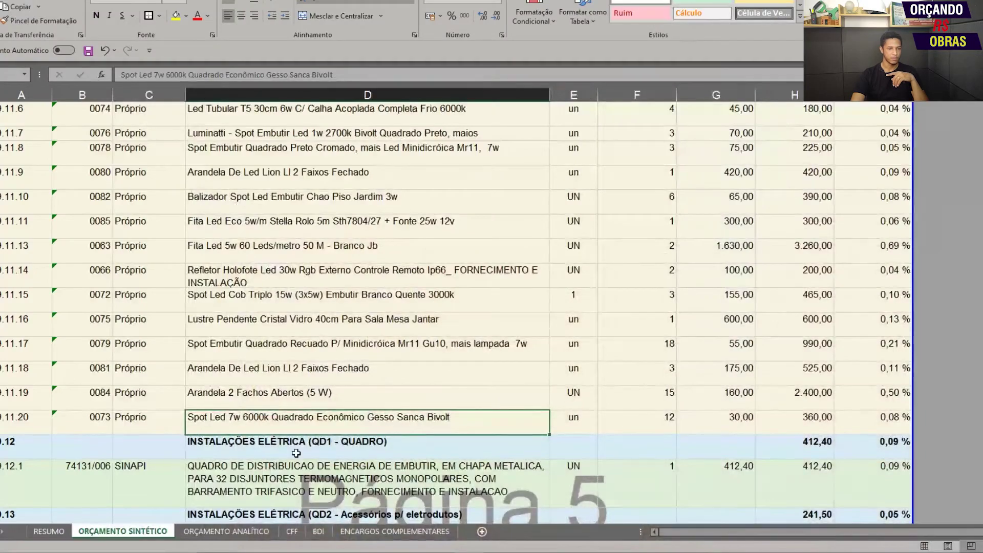
{"action": "scroll", "coordinate": [235, 344], "scroll_direction": "down", "scroll_amount": 3}
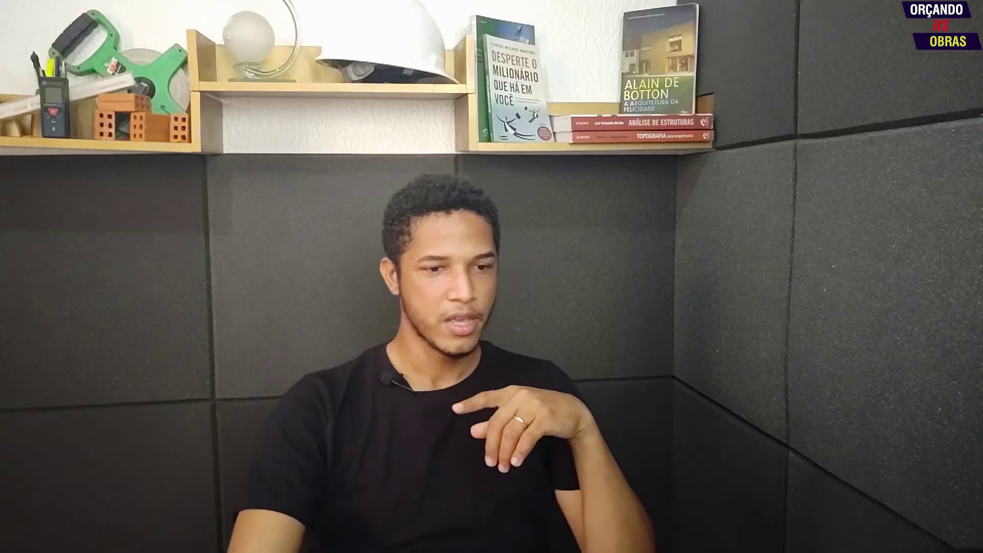
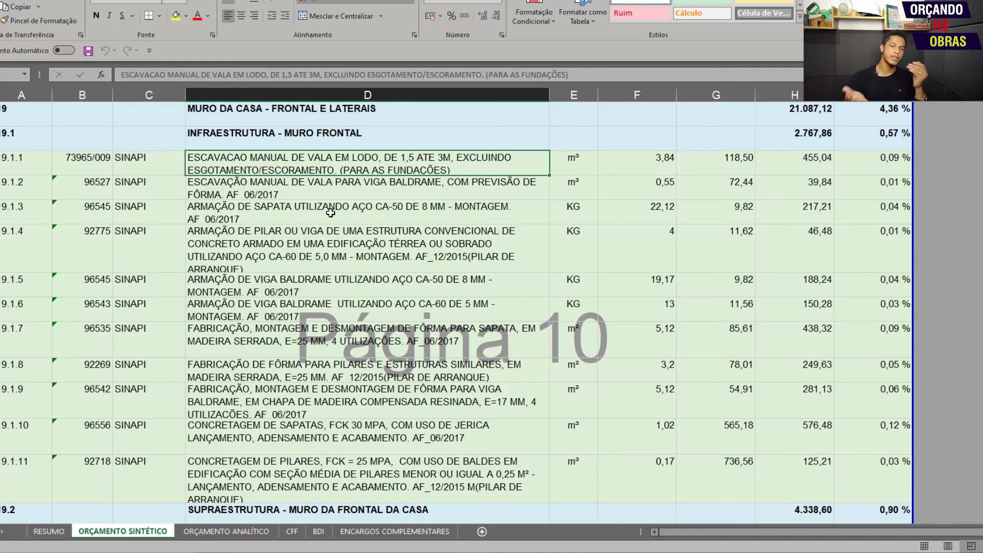
Compare the manual excavation items for foundations and viga baldrame with the sapata reinforcement item under INFRAESTRUTURA - MURO FRONTAL.
{"action": "left_click", "coordinate": [346, 190]}
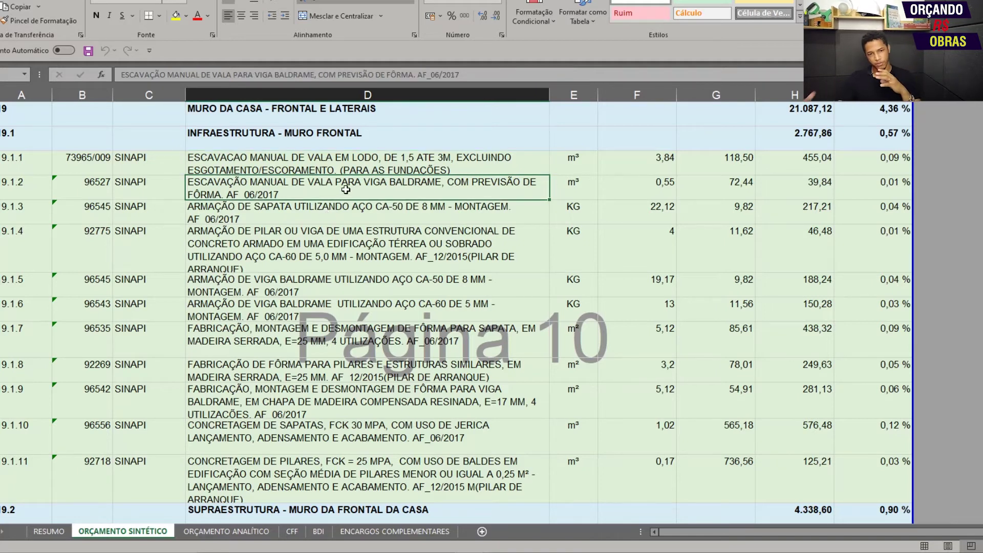
{"action": "left_click", "coordinate": [323, 213]}
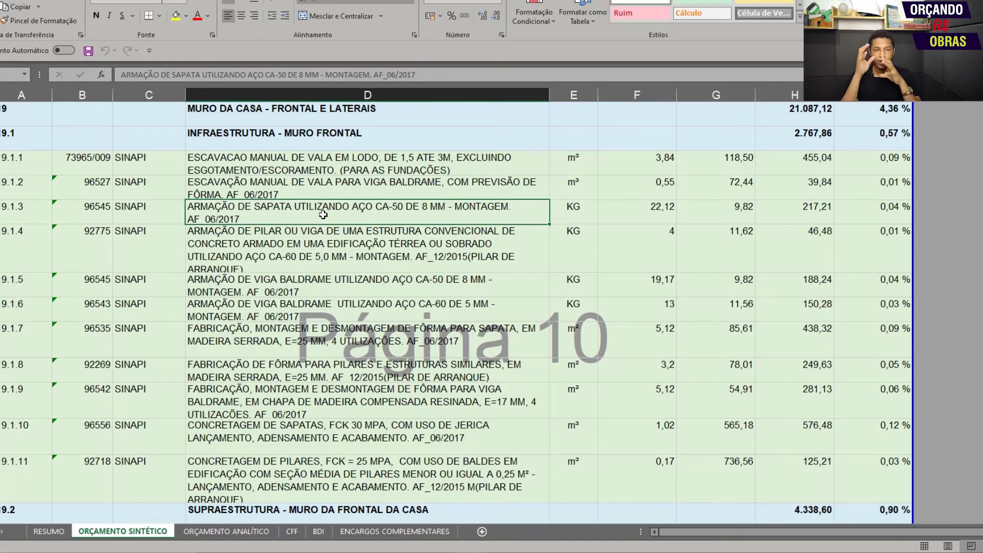
{"action": "left_click", "coordinate": [368, 193]}
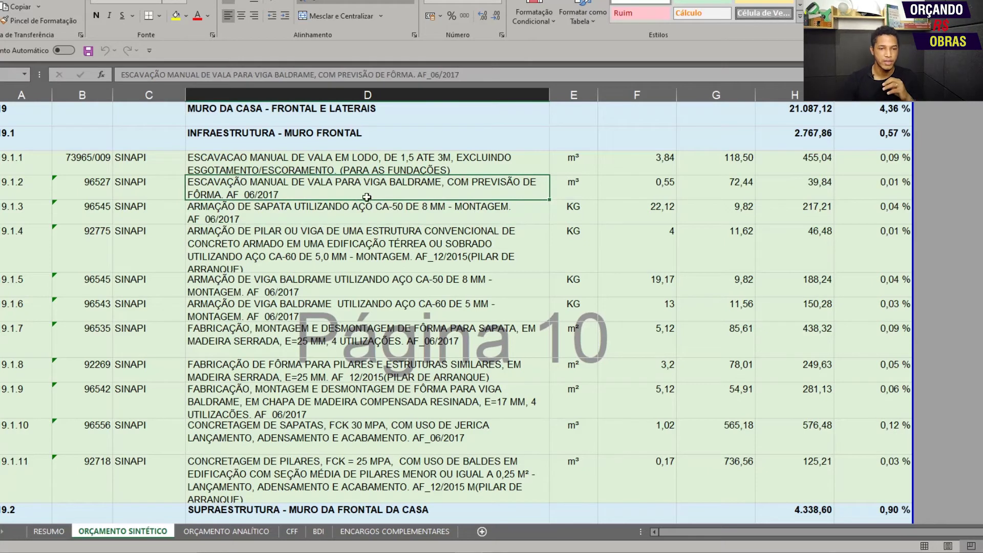
{"action": "left_click", "coordinate": [338, 161]}
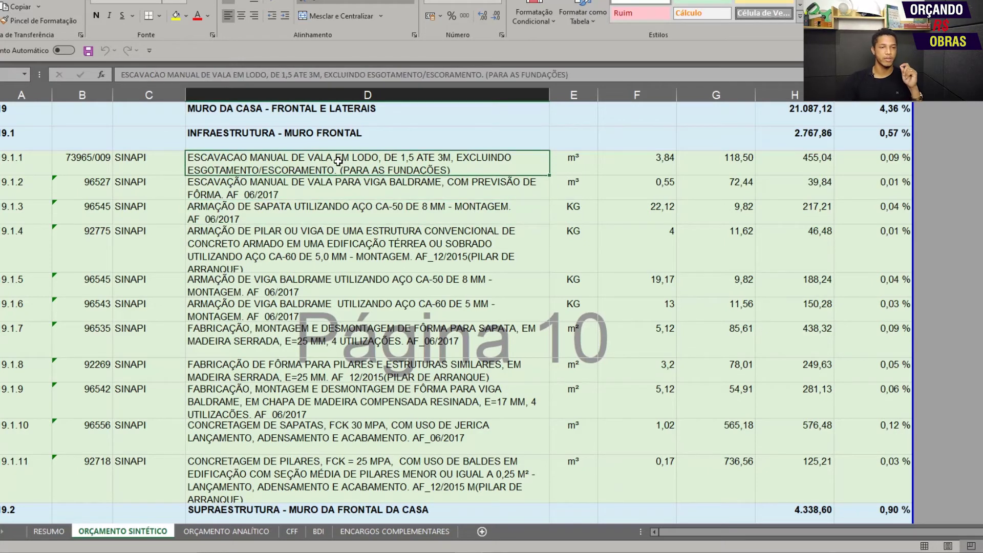
{"action": "key", "text": "Down"}
{"action": "key", "text": "Down"}
{"action": "left_click", "coordinate": [288, 168]}
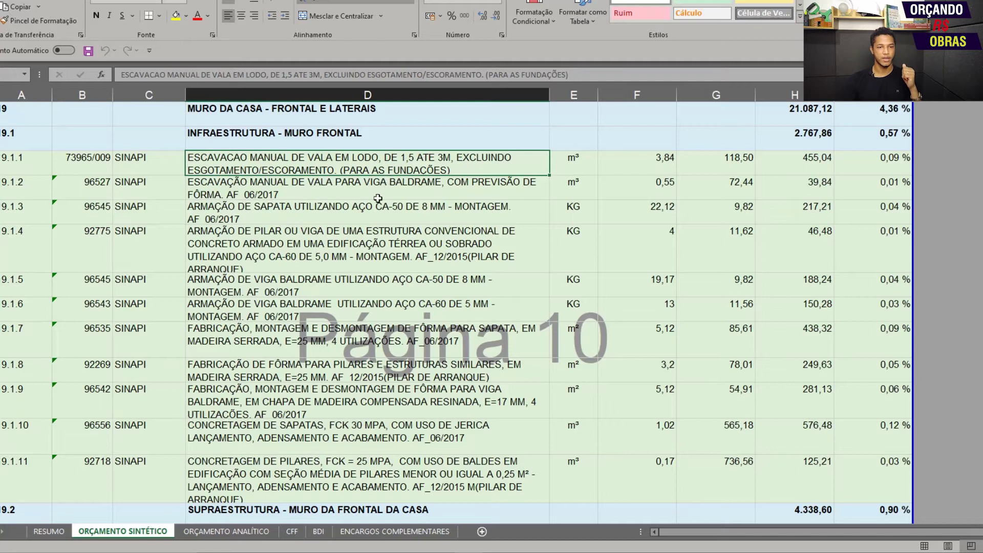
{"action": "left_click", "coordinate": [256, 191]}
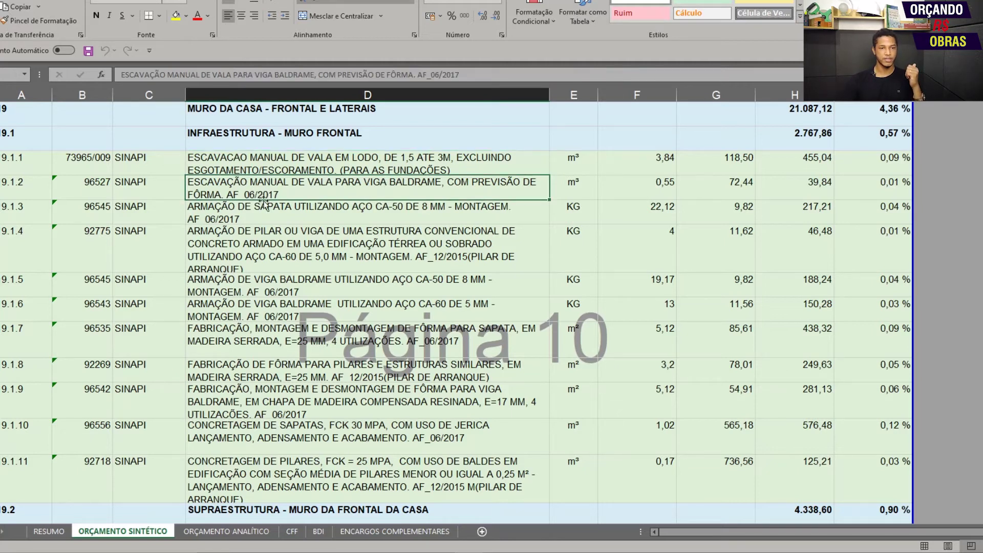
Increase the row height of the pilar de arranque reinforcement item 9.1.4 to fit its full description.
{"action": "left_click", "coordinate": [234, 226]}
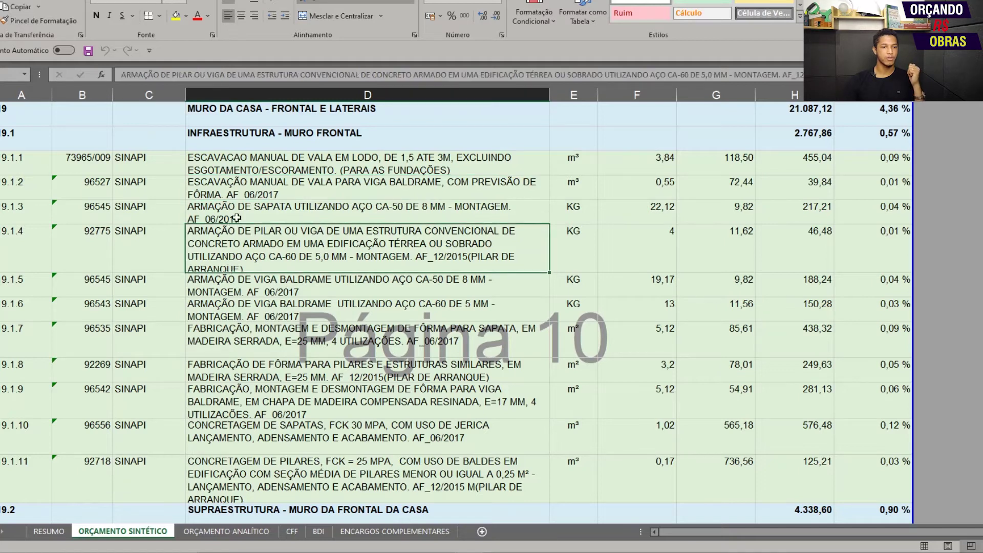
{"action": "left_click", "coordinate": [236, 213]}
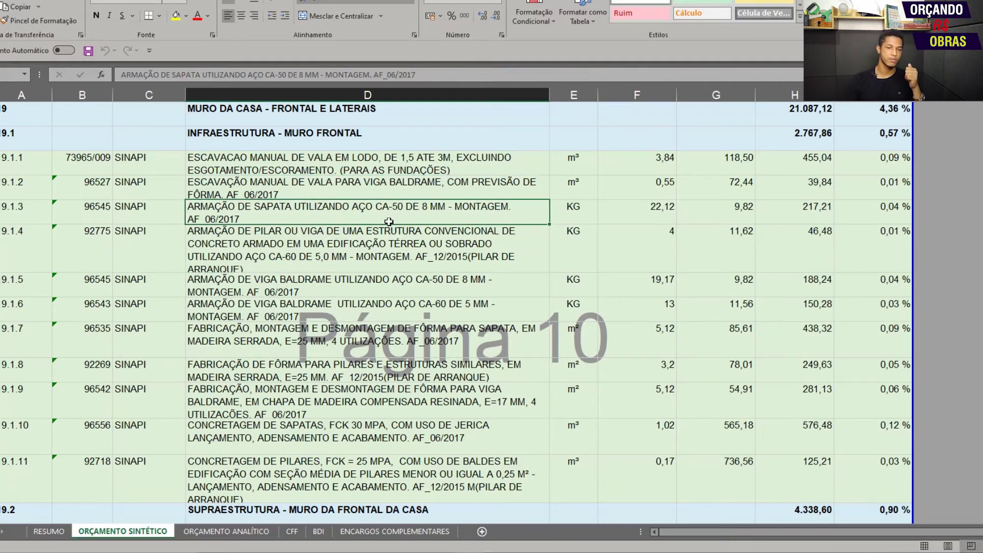
{"action": "left_click", "coordinate": [324, 237]}
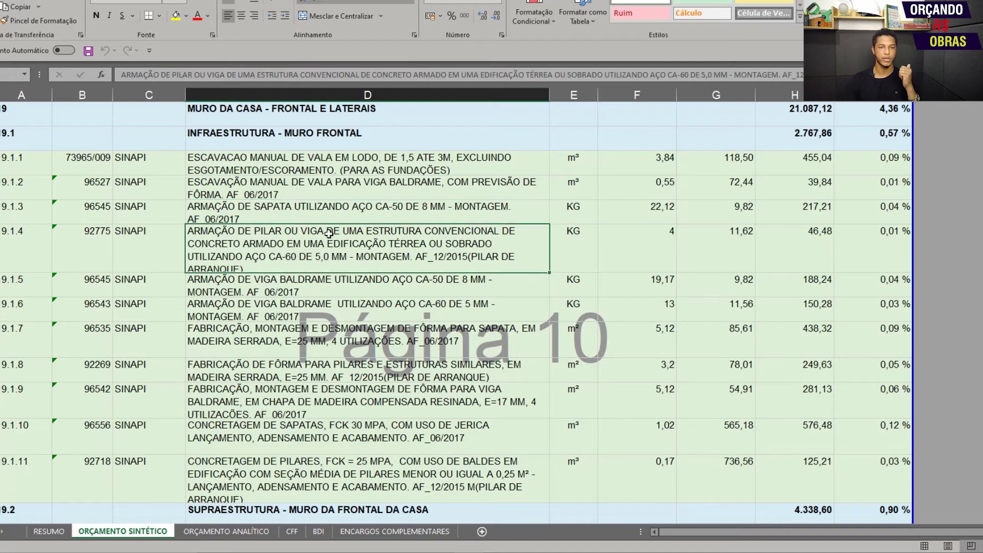
{"action": "mouse_move", "coordinate": [1, 273]}
{"action": "left_mouse_down"}
{"action": "mouse_move", "coordinate": [1, 285]}
{"action": "mouse_move", "coordinate": [1, 277]}
{"action": "left_mouse_up"}
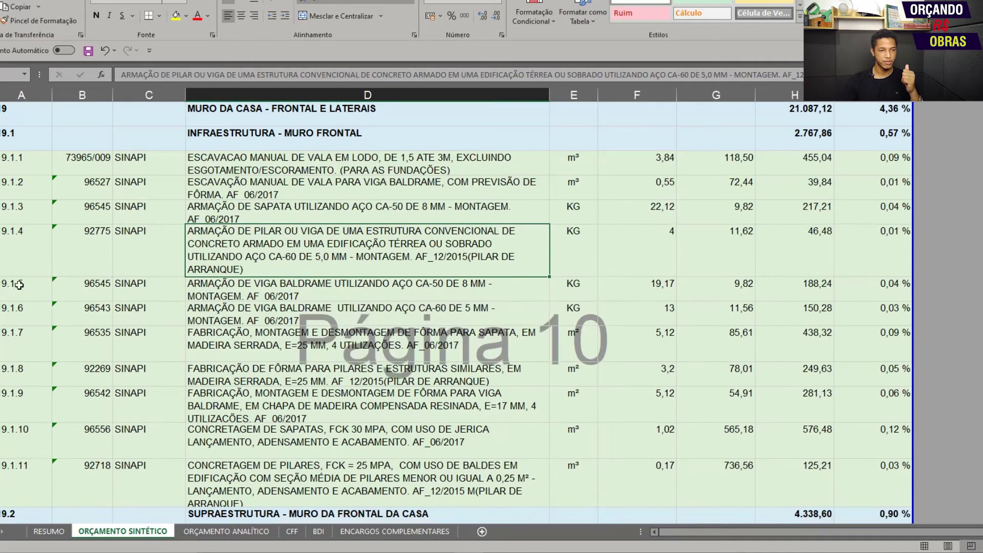
{"action": "left_click", "coordinate": [246, 290]}
{"action": "left_click", "coordinate": [250, 259]}
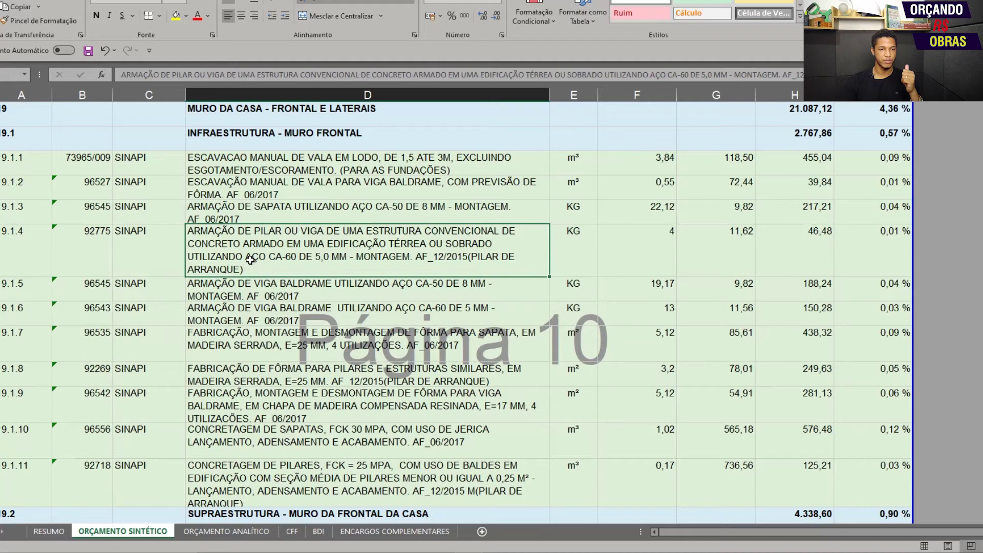
Review the two viga baldrame reinforcement items and the formwork items for sapata, pilares and viga baldrame.
{"action": "left_click", "coordinate": [244, 285]}
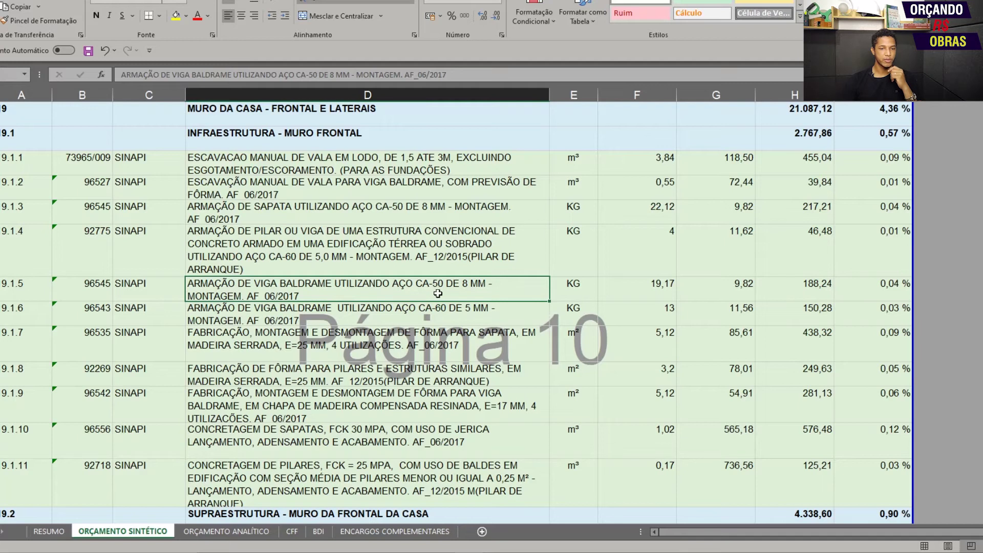
{"action": "left_click", "coordinate": [468, 308]}
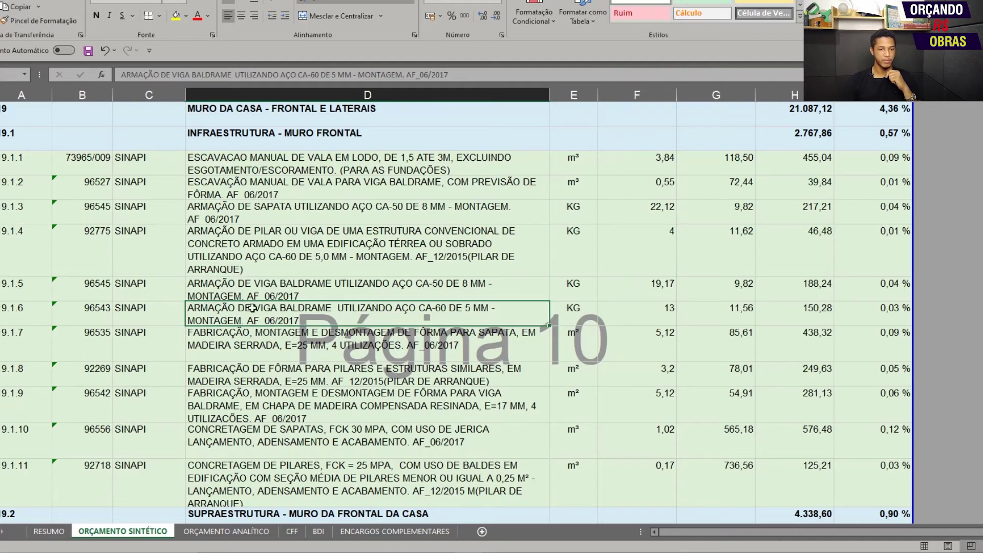
{"action": "scroll", "coordinate": [261, 309], "scroll_direction": "down", "scroll_amount": 1}
{"action": "left_click", "coordinate": [277, 269]}
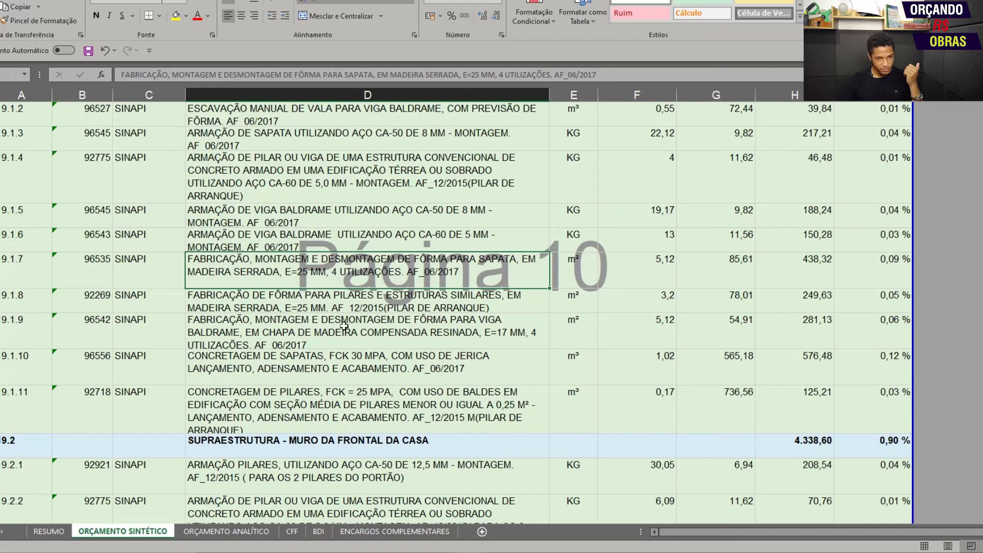
{"action": "scroll", "coordinate": [345, 327], "scroll_direction": "down", "scroll_amount": 1}
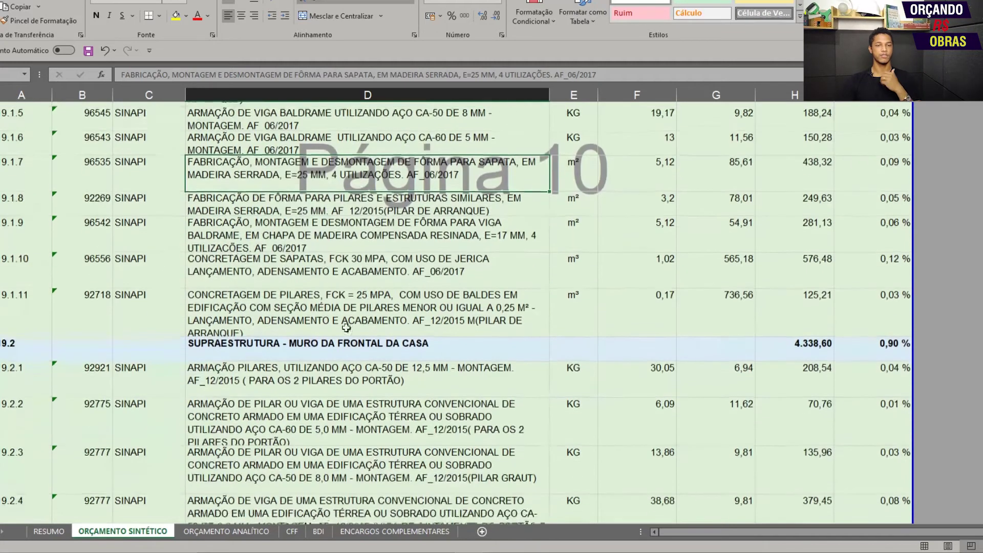
{"action": "left_click", "coordinate": [238, 233]}
{"action": "left_click", "coordinate": [262, 198]}
{"action": "left_click", "coordinate": [253, 237]}
Fit the row of pillar concreting item 9.1.11 to its full description and reveal the hidden row of item 9.1.12 below it.
{"action": "left_click", "coordinate": [275, 270]}
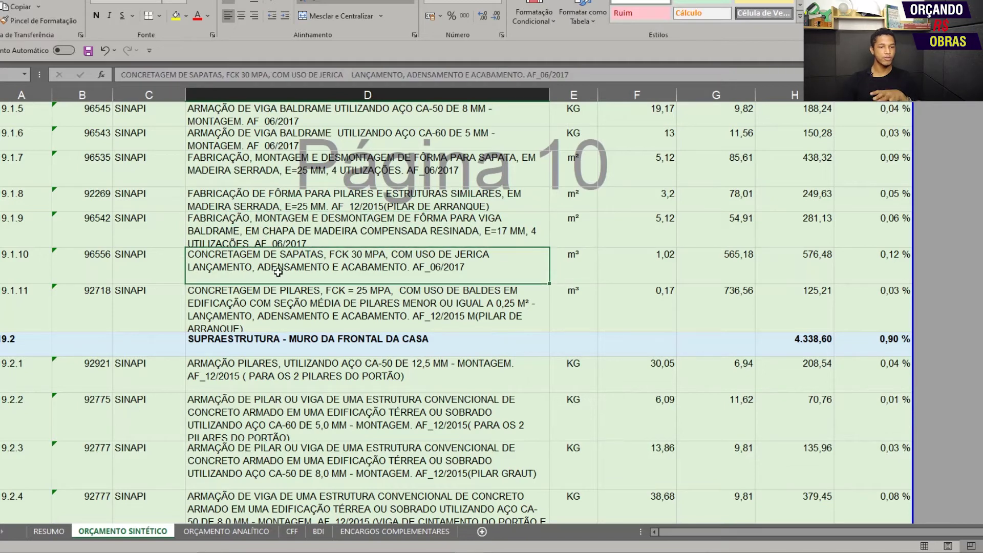
{"action": "left_click", "coordinate": [404, 317]}
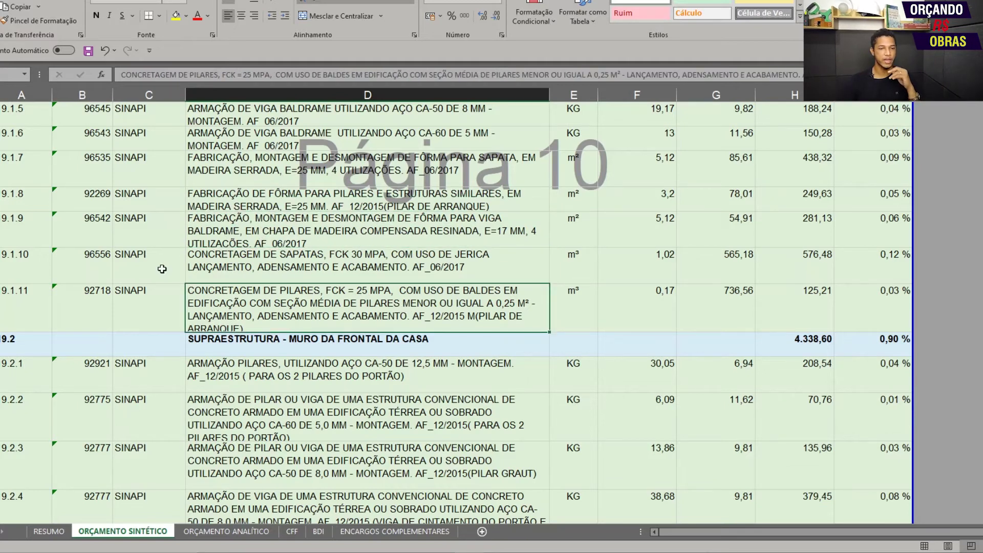
{"action": "left_click", "coordinate": [225, 254]}
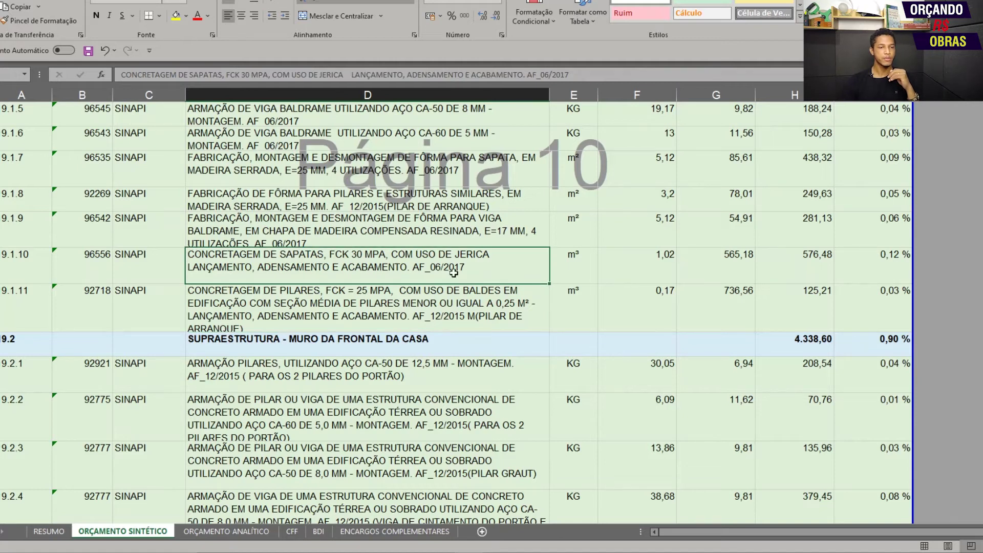
{"action": "left_click", "coordinate": [200, 327]}
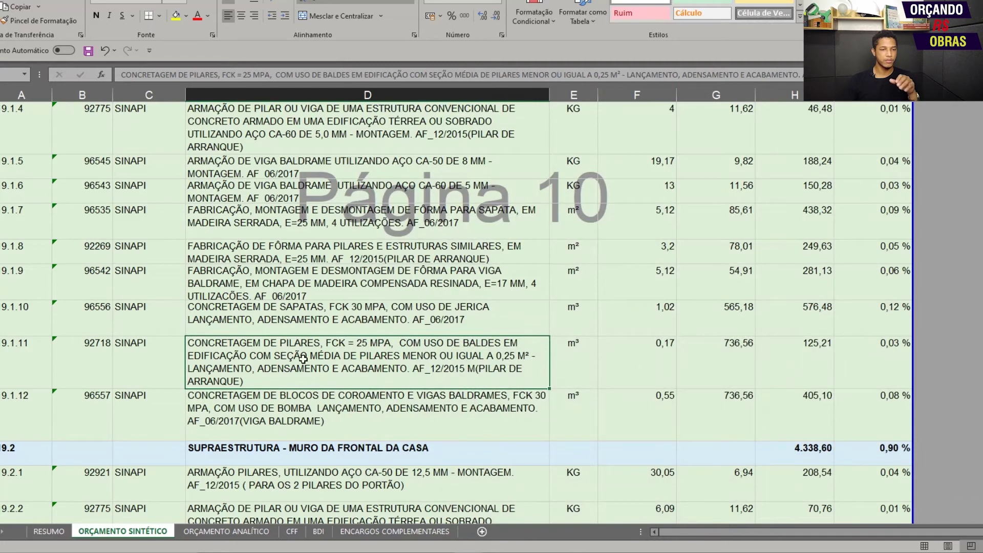
{"action": "scroll", "coordinate": [195, 360], "scroll_direction": "up", "scroll_amount": 1}
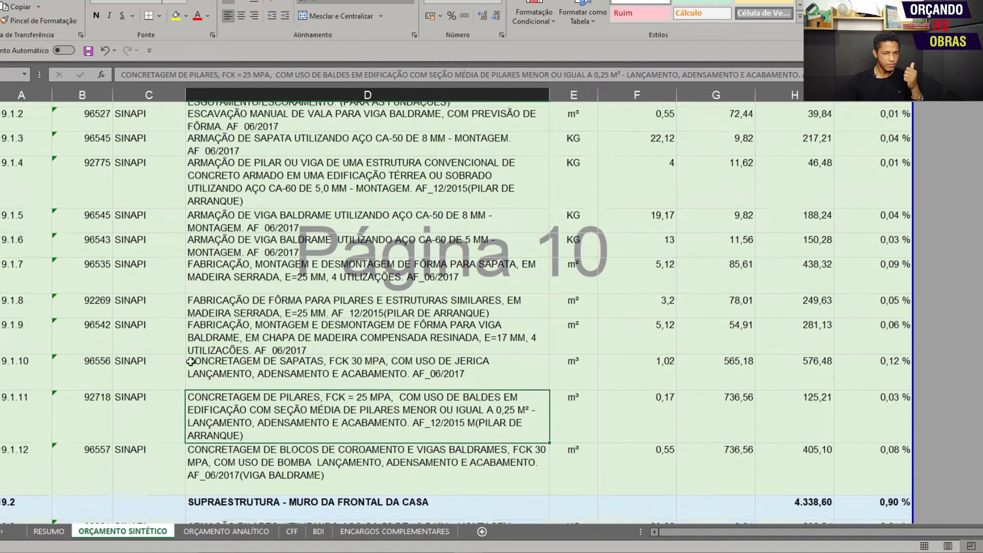
{"action": "scroll", "coordinate": [195, 361], "scroll_direction": "down", "scroll_amount": 1}
Compare the pilar de arranque concreting item 9.1.11 with the viga baldrame concreting item 9.1.12 across their columns.
{"action": "left_click", "coordinate": [106, 365]}
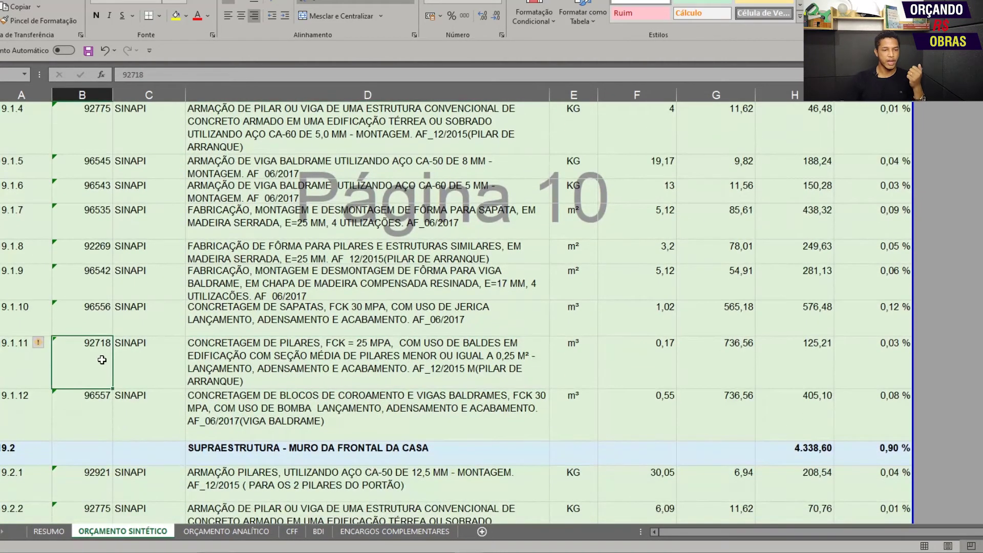
{"action": "left_click", "coordinate": [283, 370]}
{"action": "left_click_drag", "start_coordinate": [7, 412], "coordinate": [331, 419]}
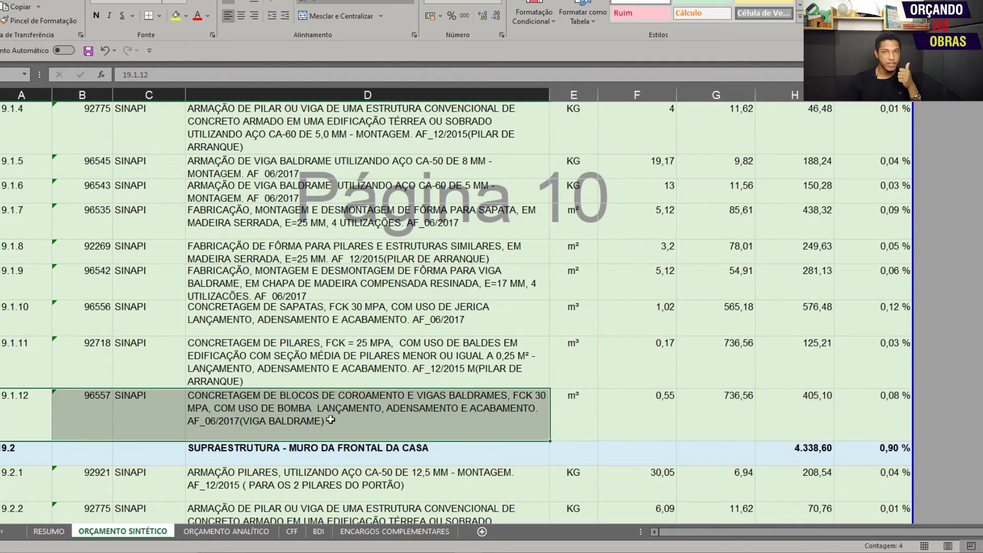
{"action": "left_click_drag", "start_coordinate": [595, 412], "coordinate": [952, 410]}
{"action": "left_click", "coordinate": [284, 365]}
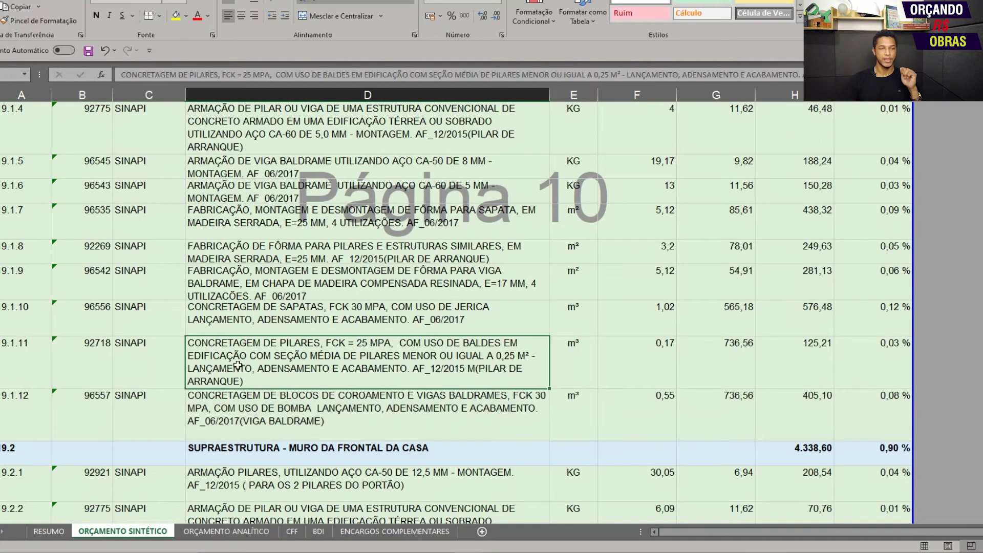
{"action": "left_click", "coordinate": [17, 364]}
{"action": "scroll", "coordinate": [246, 312], "scroll_direction": "down", "scroll_amount": 1}
{"action": "left_click", "coordinate": [256, 309]}
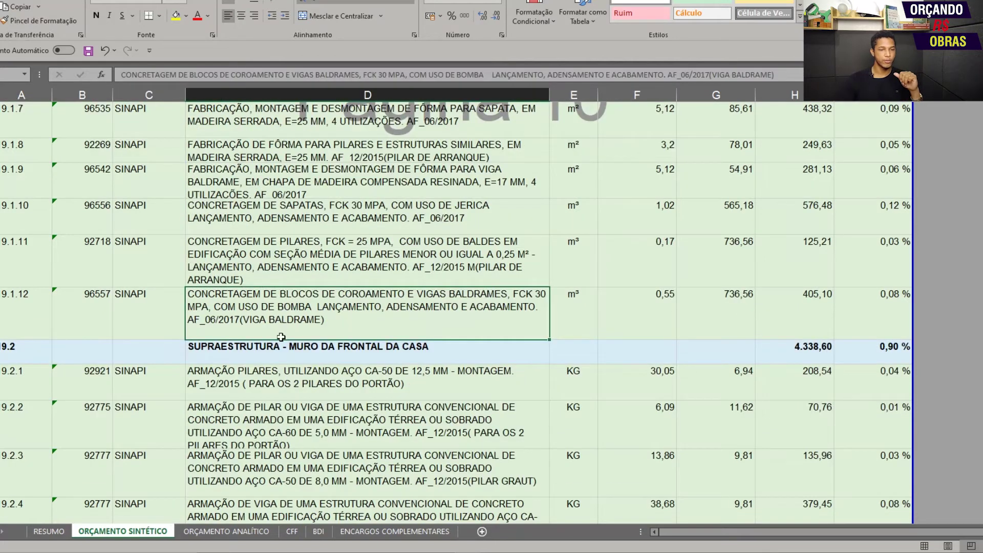
Examine the gate pillar and pilar graut reinforcement items under SUPRAESTRUTURA - MURO DA FRONTAL DA CASA.
{"action": "left_click", "coordinate": [289, 354]}
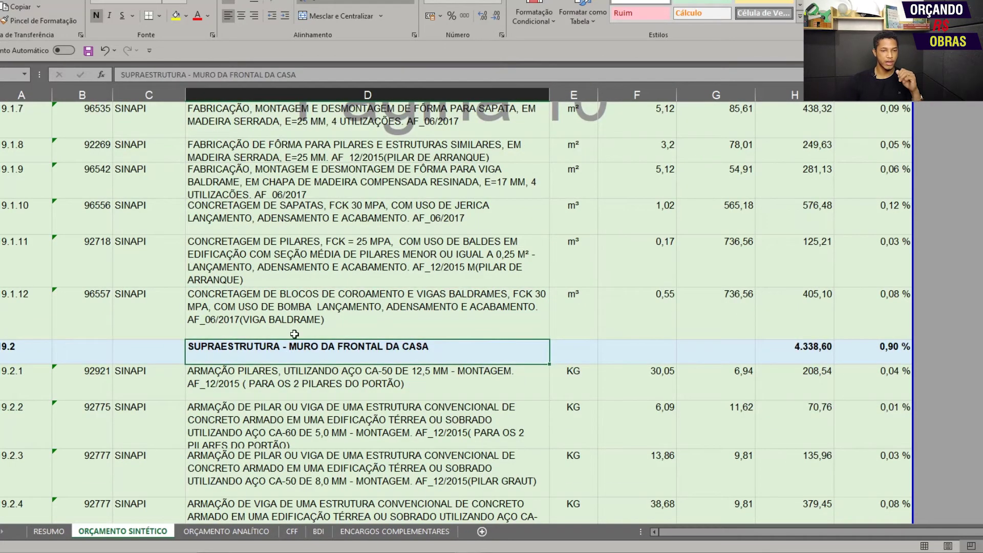
{"action": "scroll", "coordinate": [290, 337], "scroll_direction": "down", "scroll_amount": 2}
{"action": "scroll", "coordinate": [289, 354], "scroll_direction": "up", "scroll_amount": 1}
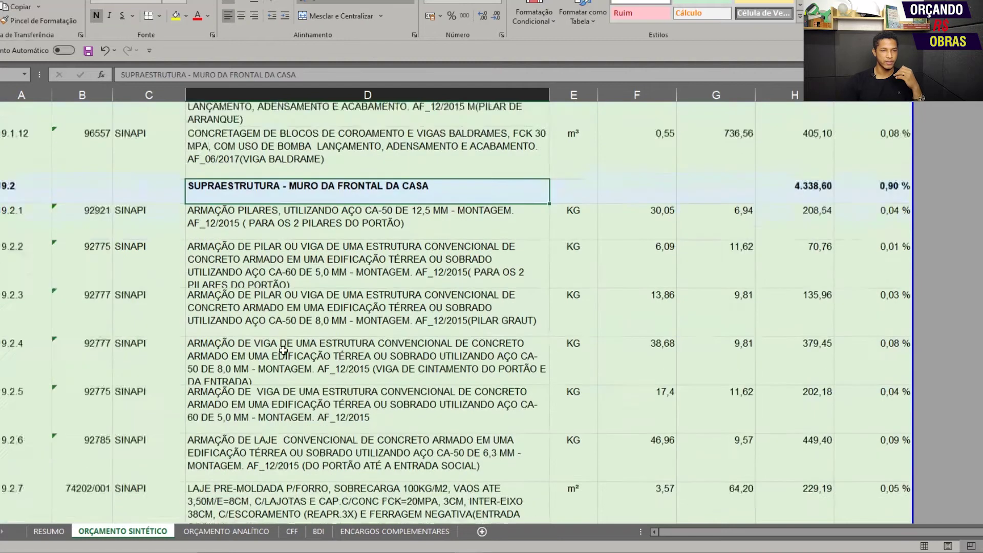
{"action": "left_click", "coordinate": [269, 297]}
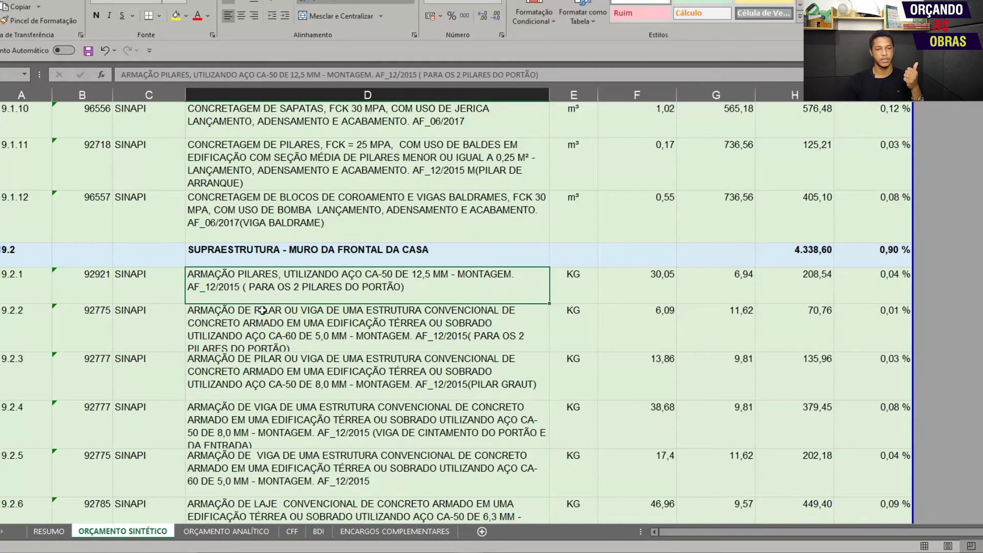
{"action": "left_click", "coordinate": [305, 326]}
{"action": "left_click", "coordinate": [304, 282]}
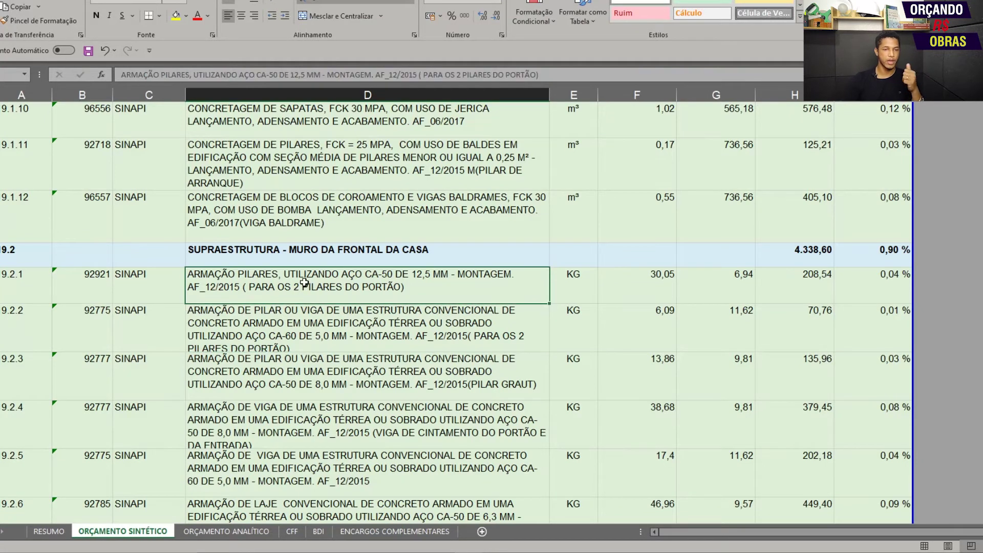
{"action": "left_click", "coordinate": [322, 331]}
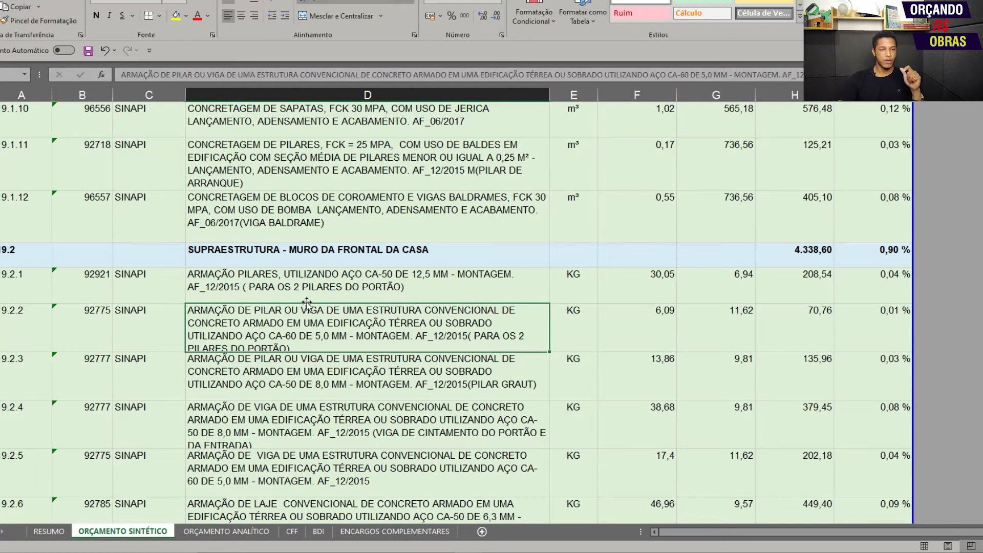
{"action": "left_click", "coordinate": [325, 289]}
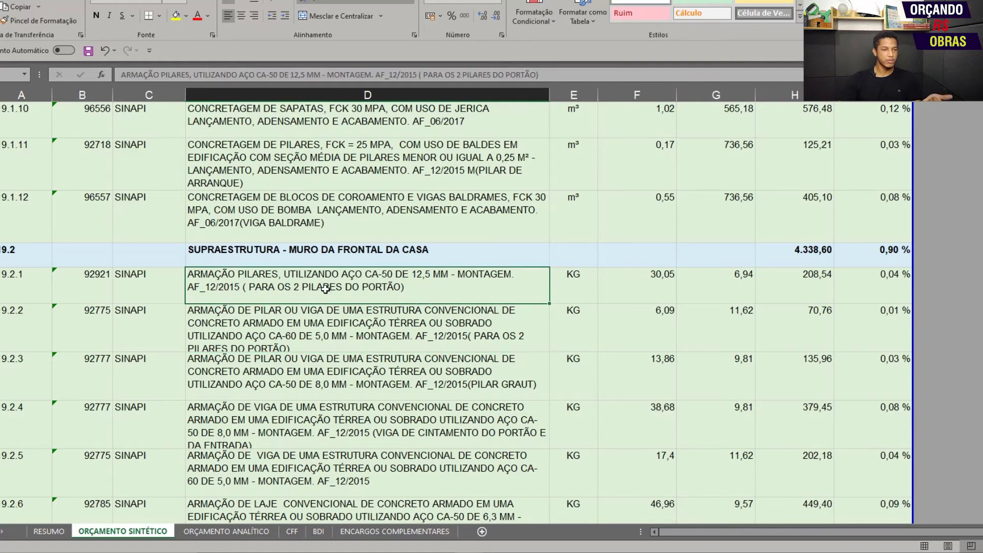
{"action": "left_click", "coordinate": [310, 335]}
{"action": "left_click", "coordinate": [336, 371]}
Increase the row height of the viga de cintamento reinforcement item 9.2.4 to fit its full description.
{"action": "scroll", "coordinate": [339, 373], "scroll_direction": "down", "scroll_amount": 1}
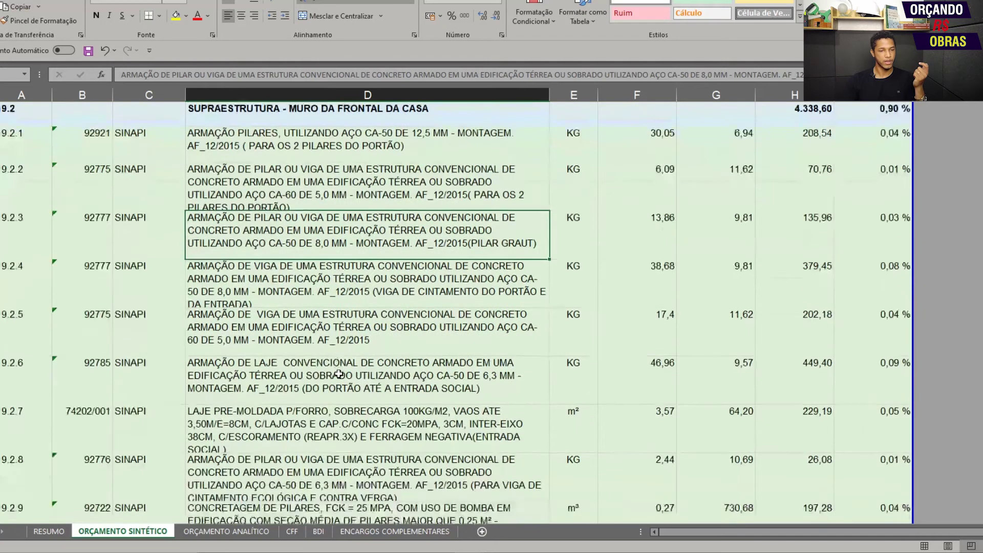
{"action": "left_click", "coordinate": [333, 287]}
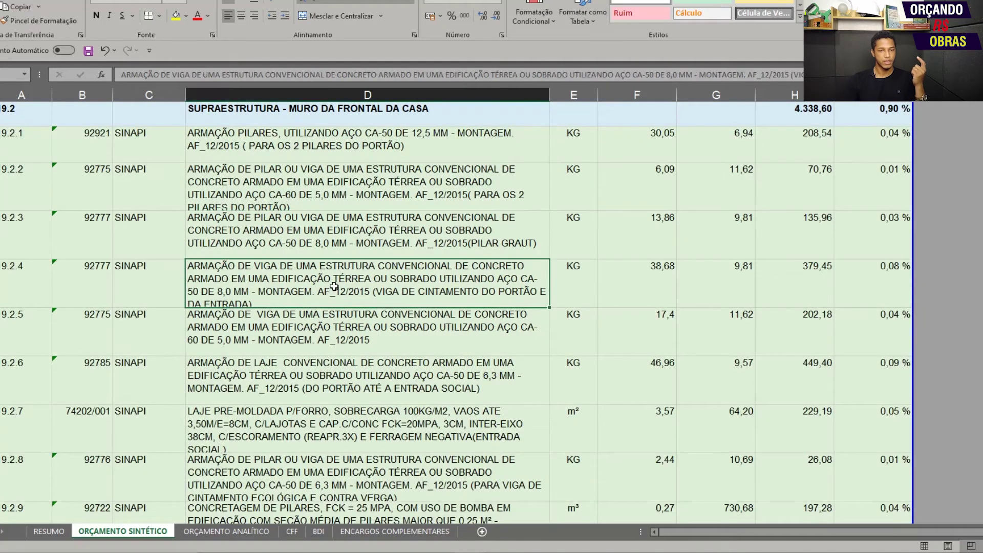
{"action": "left_click_drag", "start_coordinate": [1, 308], "coordinate": [1, 320]}
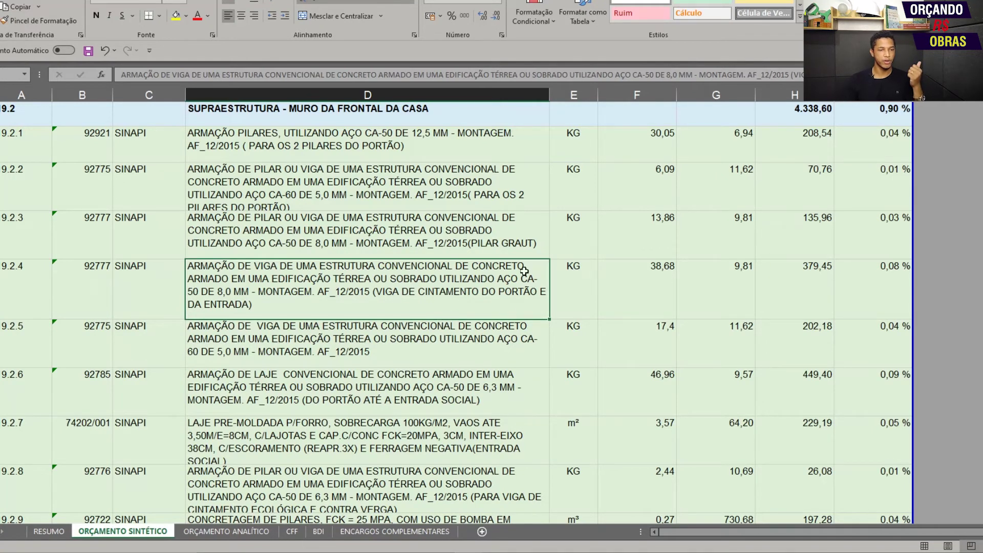
Review the CA-60 beam reinforcement, slab reinforcement and precast slab items, checking the slab against the render of the house's front wall.
{"action": "left_click", "coordinate": [299, 366]}
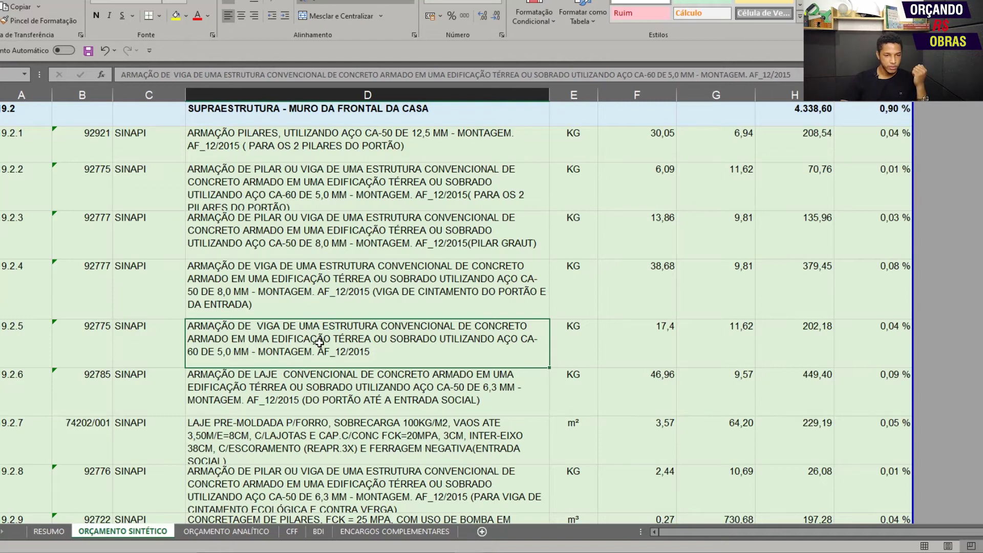
{"action": "scroll", "coordinate": [297, 338], "scroll_direction": "down", "scroll_amount": 2}
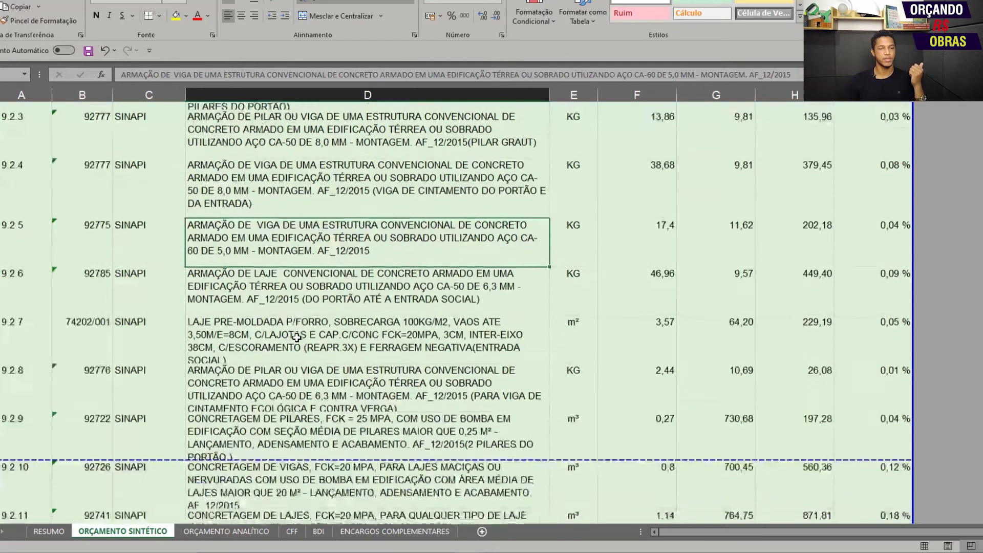
{"action": "scroll", "coordinate": [399, 274], "scroll_direction": "up", "scroll_amount": 2}
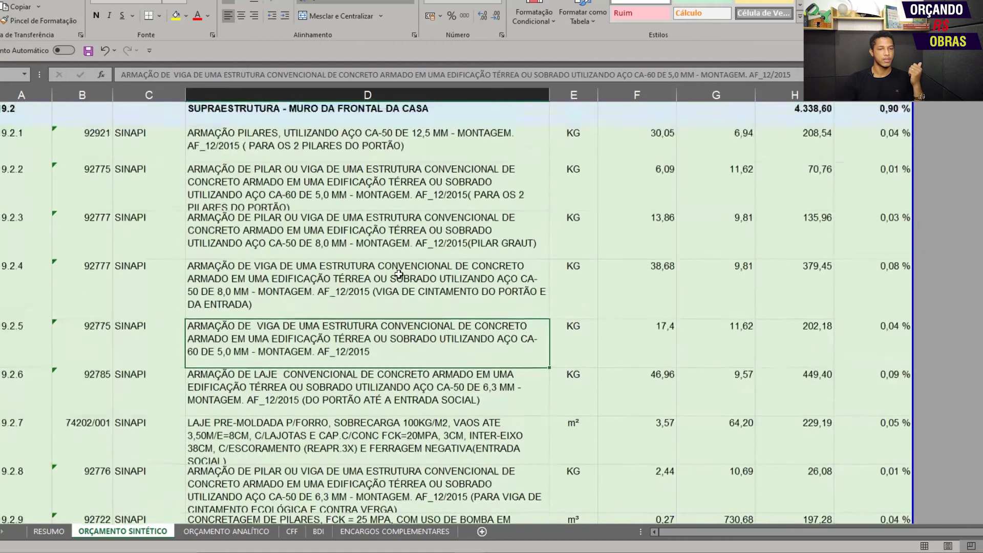
{"action": "scroll", "coordinate": [396, 271], "scroll_direction": "down", "scroll_amount": 2}
{"action": "left_click", "coordinate": [255, 273]}
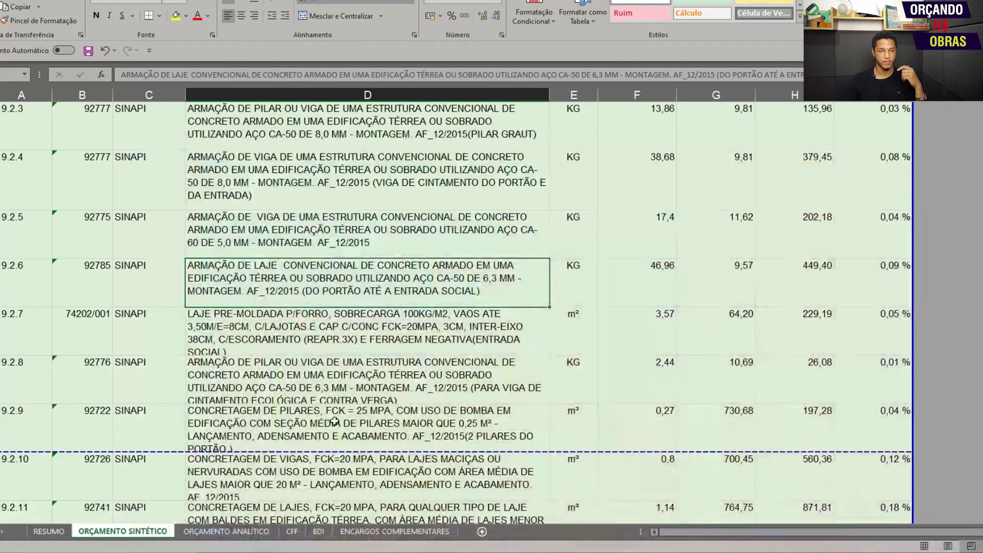
{"action": "left_click", "coordinate": [290, 367]}
{"action": "left_click", "coordinate": [219, 326]}
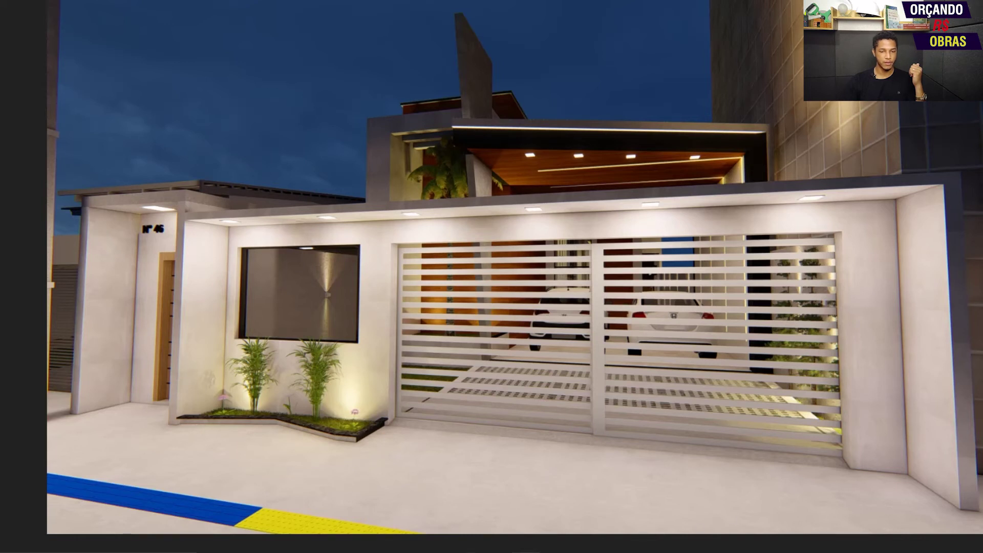
{"action": "left_click", "coordinate": [429, 506]}
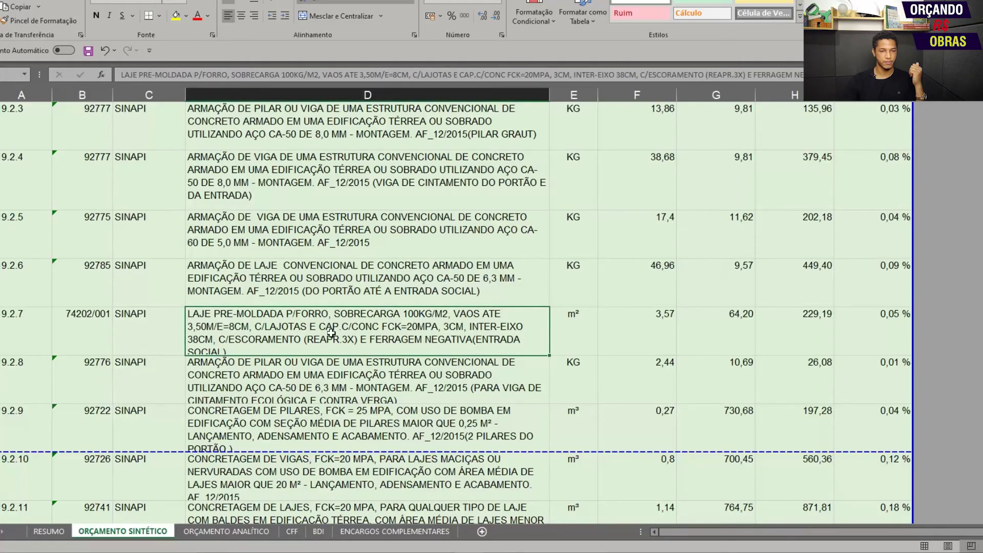
Review the 6,3 mm reinforcement item for cintamento and contra verga, followed by the pillar, beam and slab concreting items 19.2.9 to 19.2.12.
{"action": "left_click", "coordinate": [257, 382]}
{"action": "scroll", "coordinate": [266, 381], "scroll_direction": "down", "scroll_amount": 1}
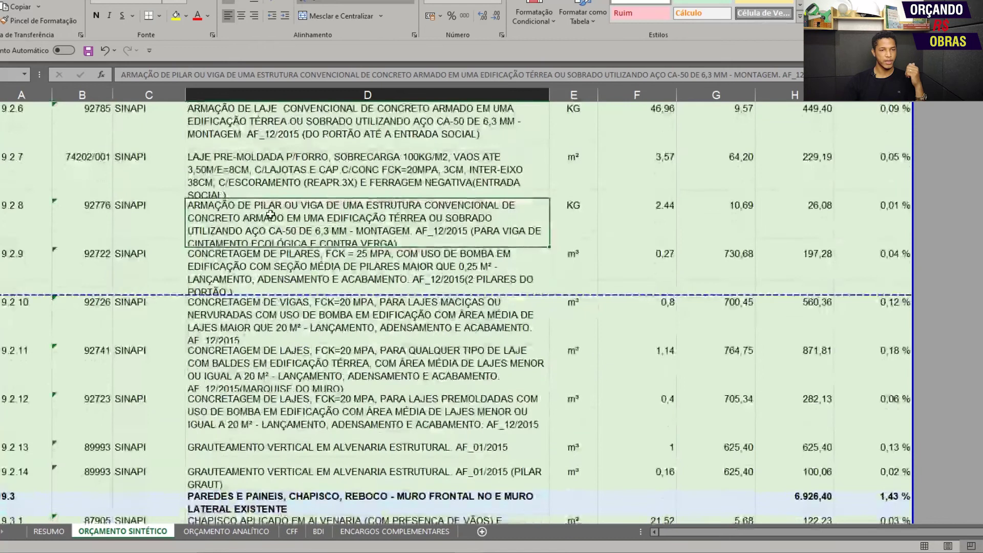
{"action": "left_click", "coordinate": [244, 273]}
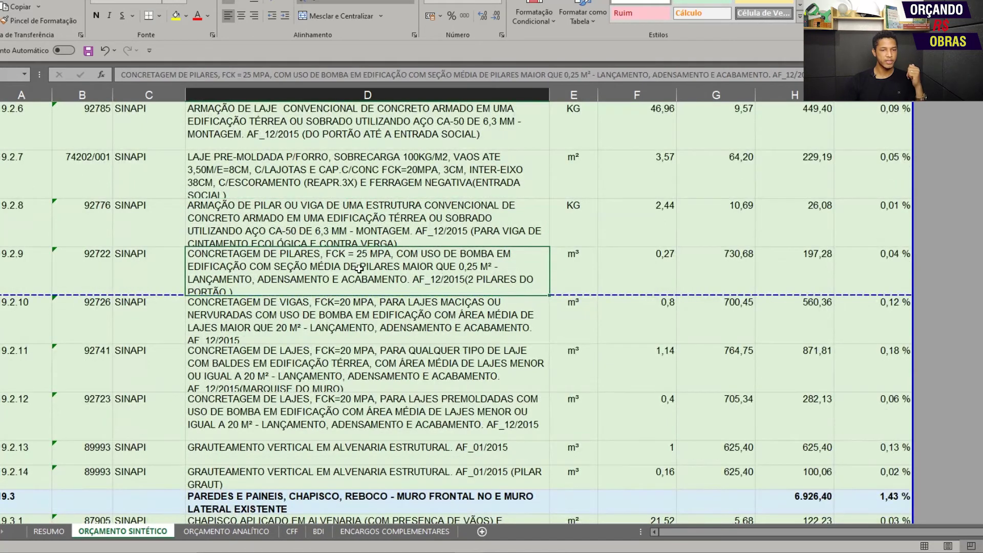
{"action": "left_click", "coordinate": [232, 326]}
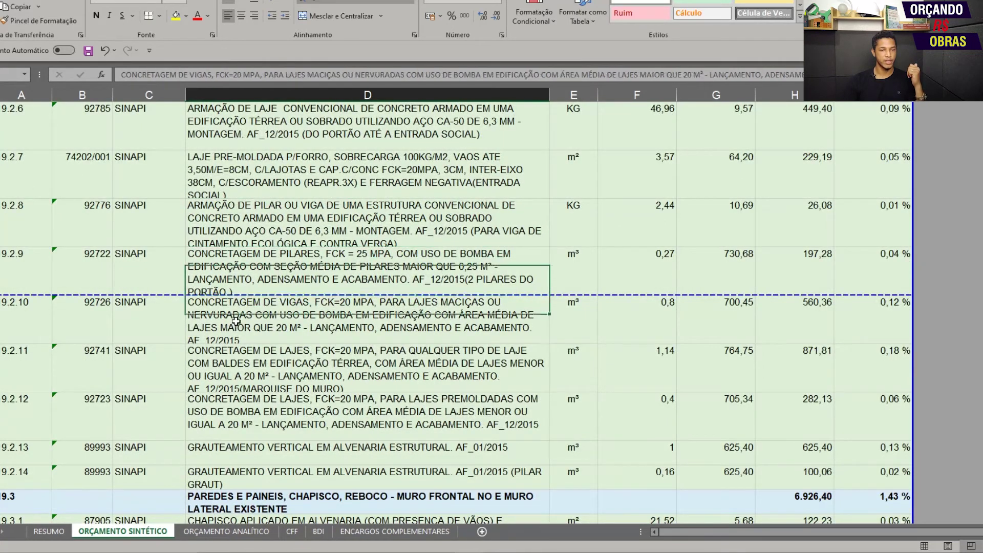
{"action": "left_click", "coordinate": [240, 370]}
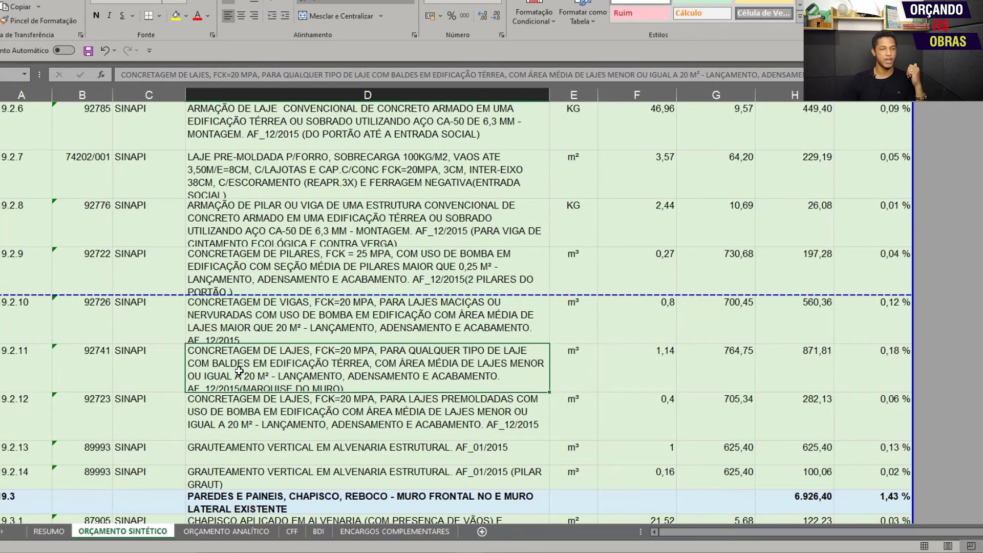
{"action": "left_click", "coordinate": [225, 412]}
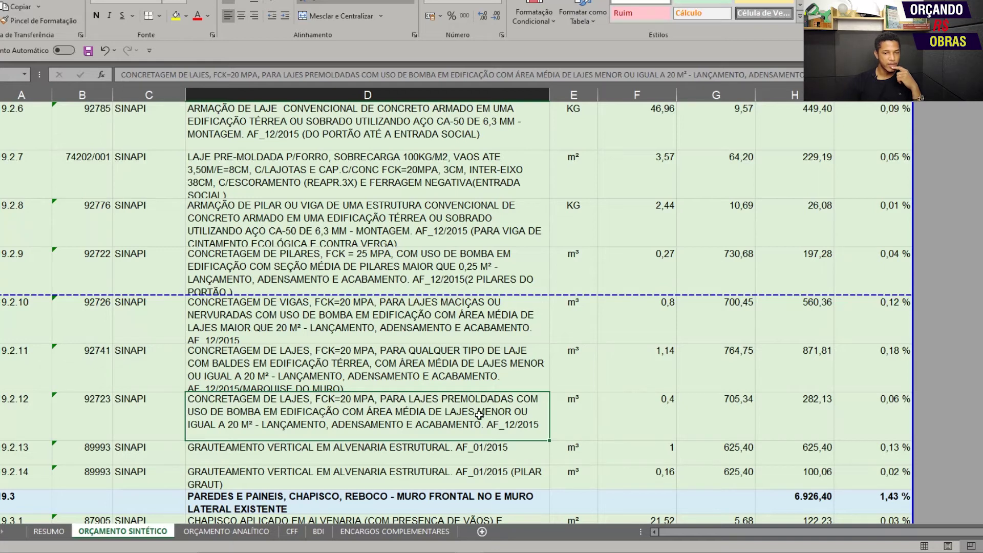
Check the marquise slab concreting item against the front wall render, then inspect the quantity of the precast slab concreting item.
{"action": "left_click", "coordinate": [488, 372]}
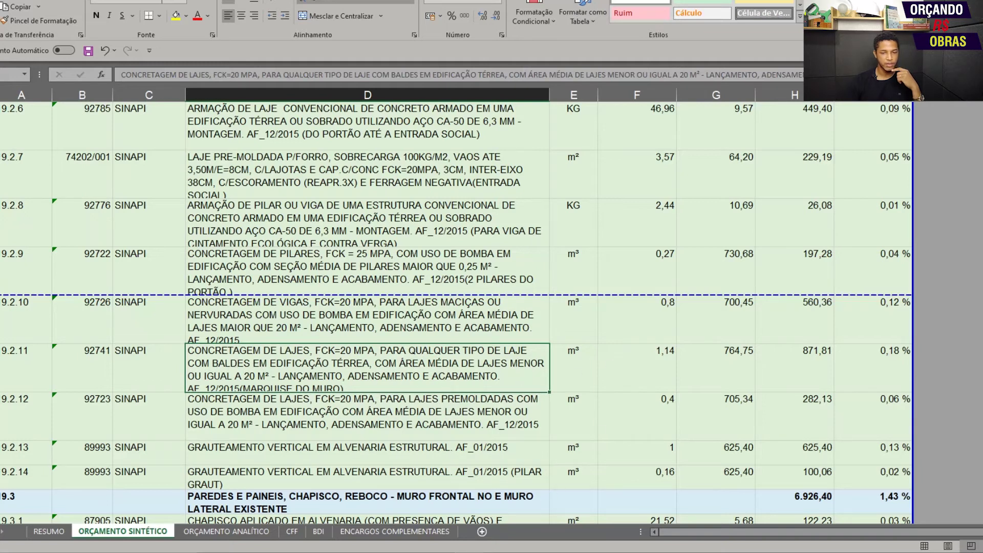
{"action": "left_click", "coordinate": [543, 532]}
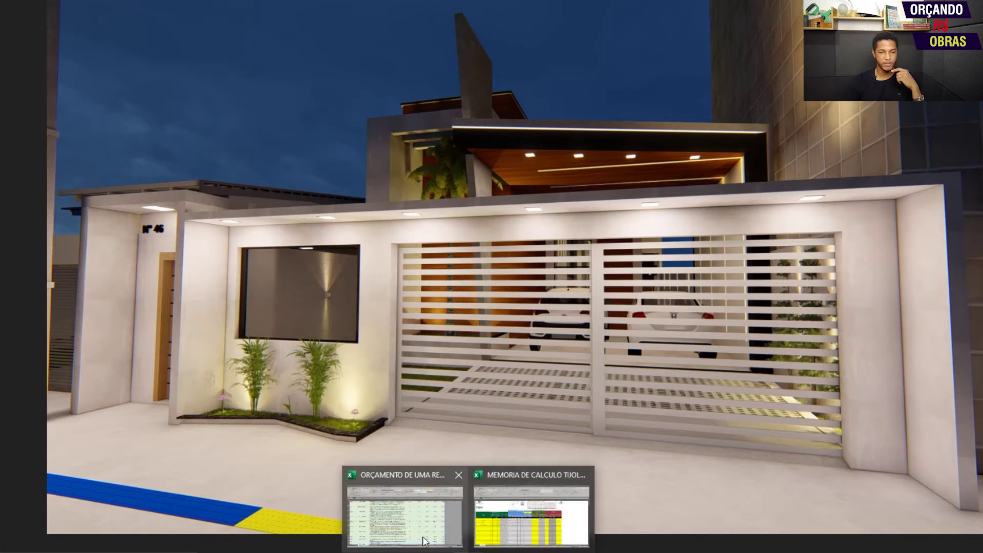
{"action": "left_click", "coordinate": [400, 504]}
{"action": "left_click", "coordinate": [633, 418]}
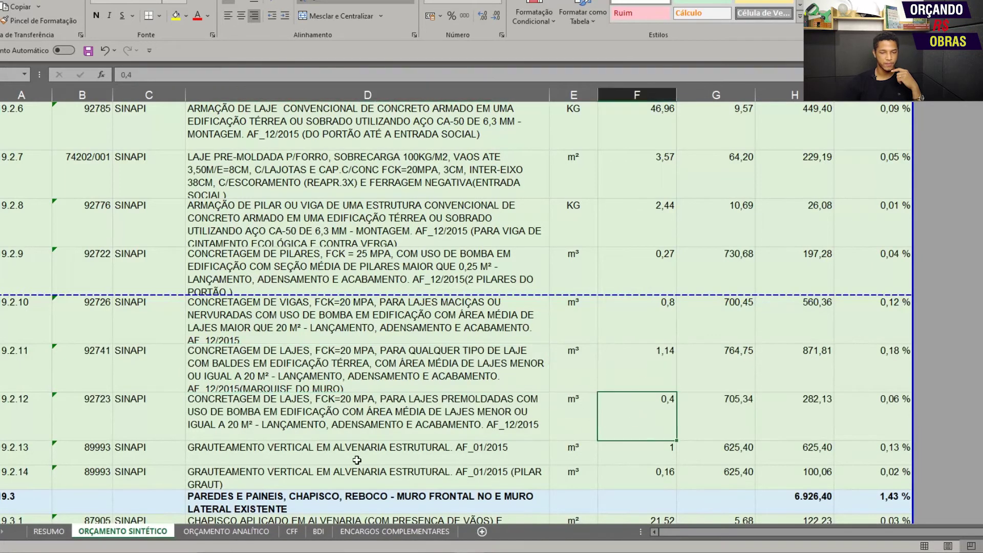
Examine the two GRAUTEAMENTO VERTICAL EM ALVENARIA ESTRUTURAL items, 19.2.13 and 19.2.14 (PILAR GRAUT).
{"action": "scroll", "coordinate": [316, 380], "scroll_direction": "down", "scroll_amount": 1}
{"action": "key", "text": "Left"}
{"action": "key", "text": "Left"}
{"action": "key", "text": "Down"}
{"action": "left_click_drag", "start_coordinate": [25, 313], "coordinate": [402, 308]}
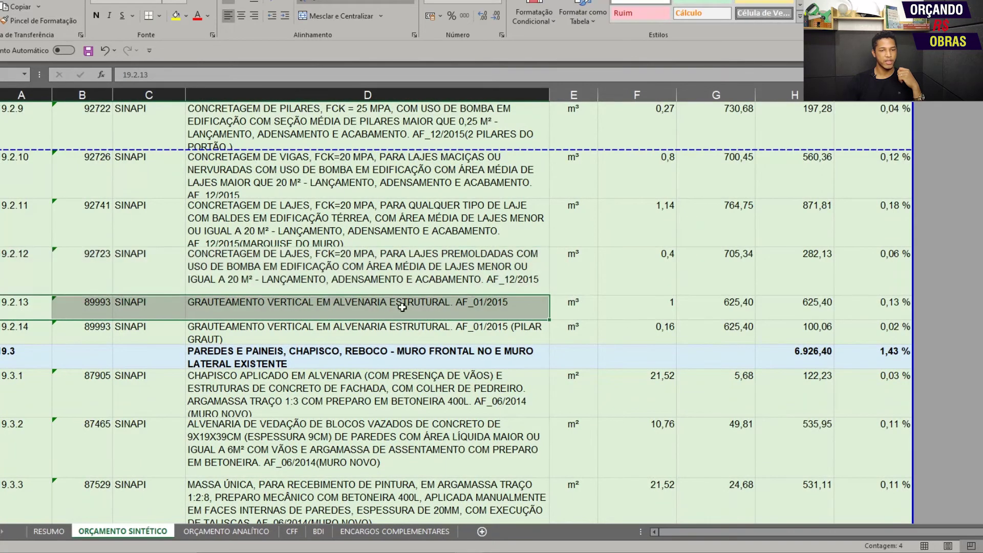
{"action": "left_click", "coordinate": [492, 308]}
{"action": "left_click", "coordinate": [158, 338]}
{"action": "left_click_drag", "start_coordinate": [286, 336], "coordinate": [511, 327]}
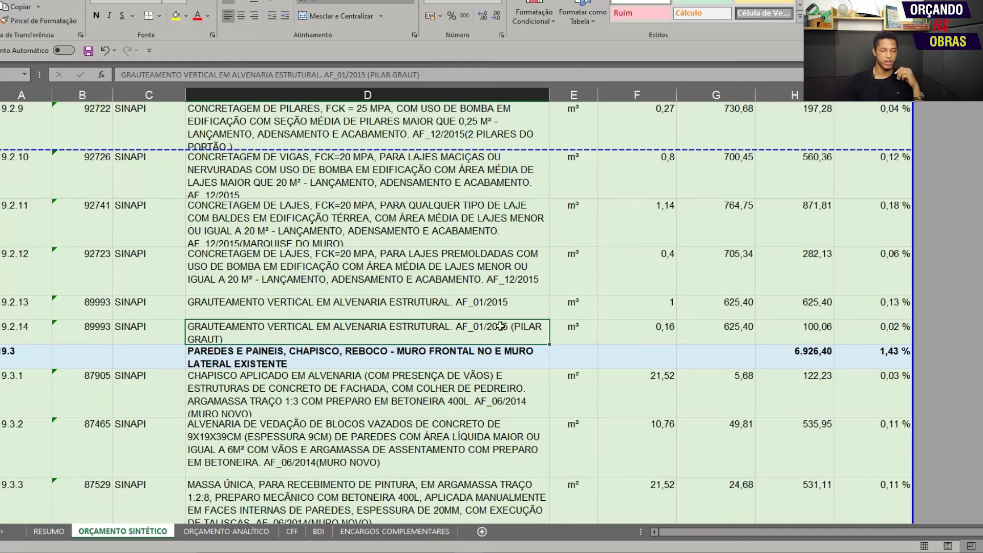
Review the MURO NOVO chapisco, block masonry and massa única items under PAREDES E PAINEIS, CHAPISCO, REBOCO.
{"action": "scroll", "coordinate": [149, 263], "scroll_direction": "down", "scroll_amount": 1}
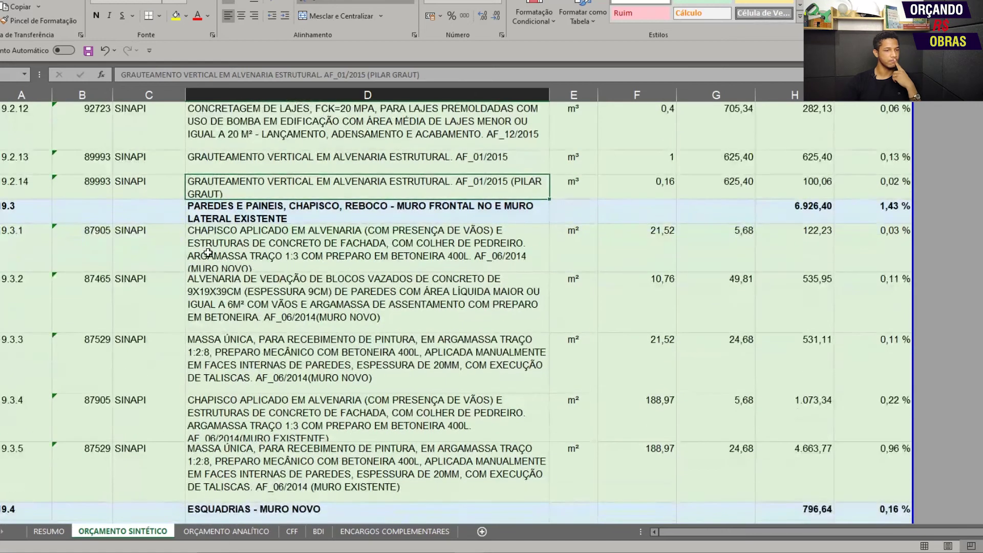
{"action": "left_click", "coordinate": [281, 207]}
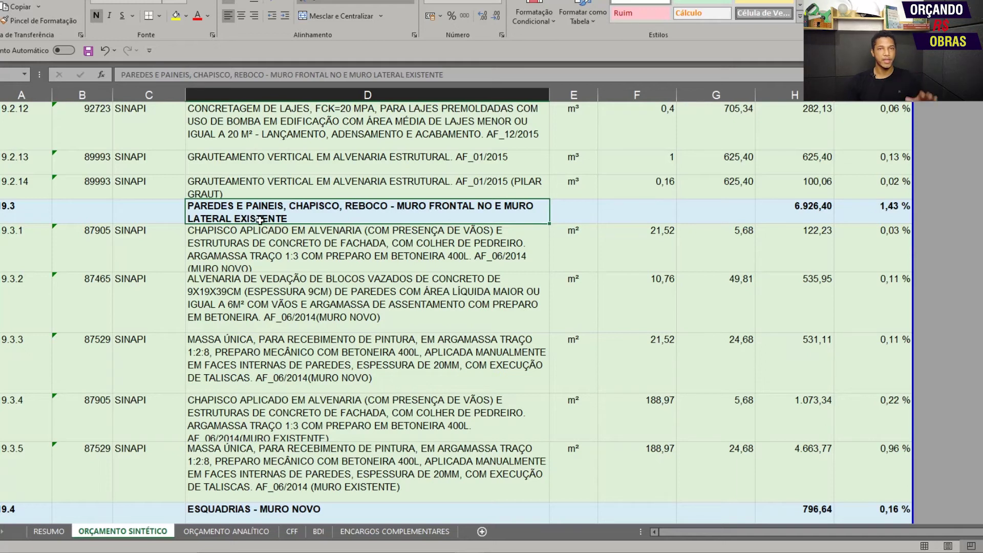
{"action": "left_click", "coordinate": [291, 235]}
{"action": "left_click", "coordinate": [275, 279]}
{"action": "left_click", "coordinate": [279, 241]}
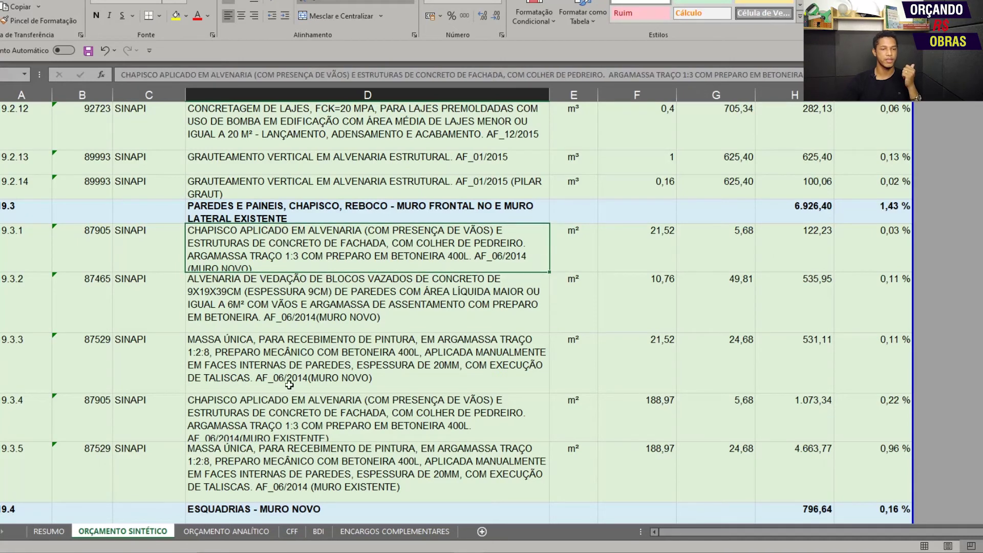
{"action": "left_click", "coordinate": [291, 345]}
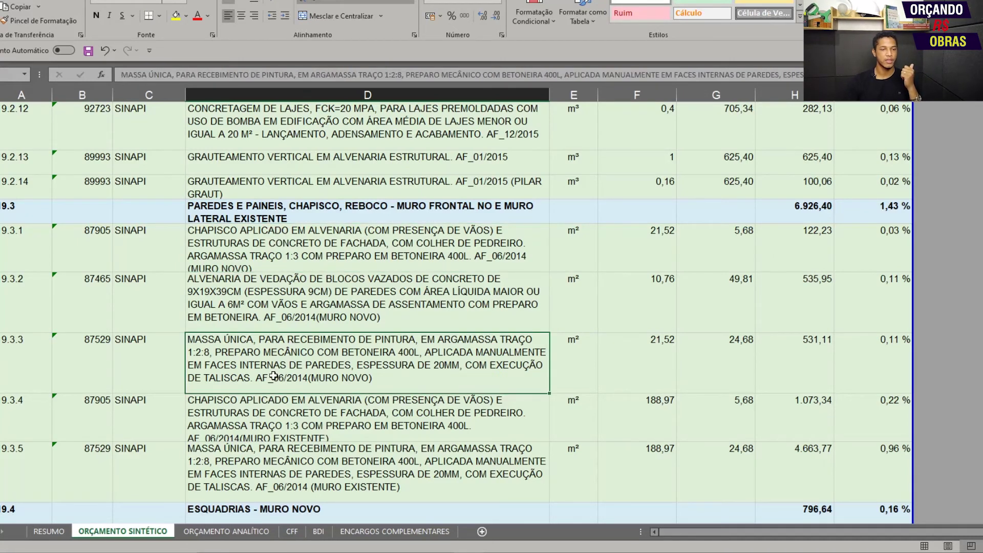
Examine the MURO EXISTENTE chapisco and massa única items together with the site photo of the existing side wall.
{"action": "scroll", "coordinate": [274, 377], "scroll_direction": "down", "scroll_amount": 1}
{"action": "left_click", "coordinate": [305, 330]}
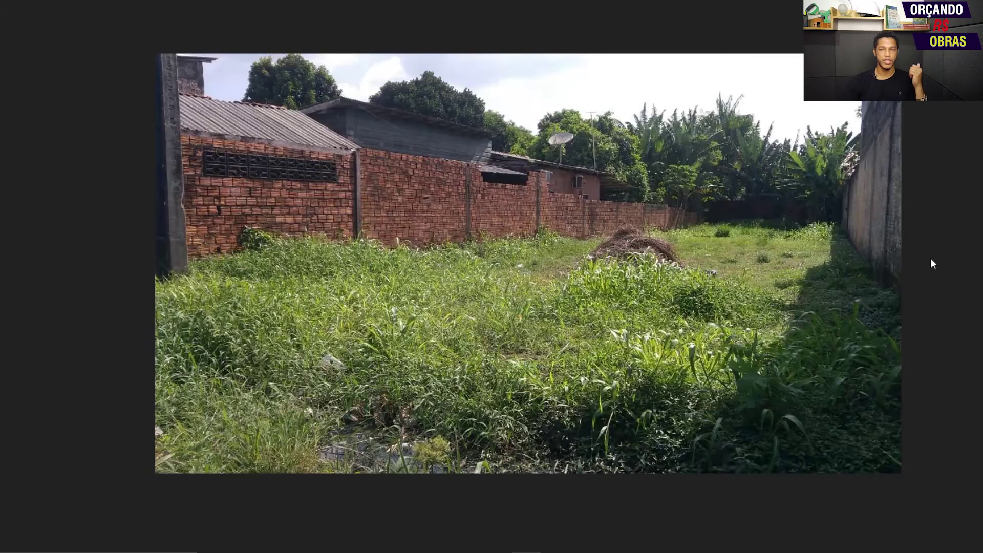
{"action": "left_click", "coordinate": [261, 379]}
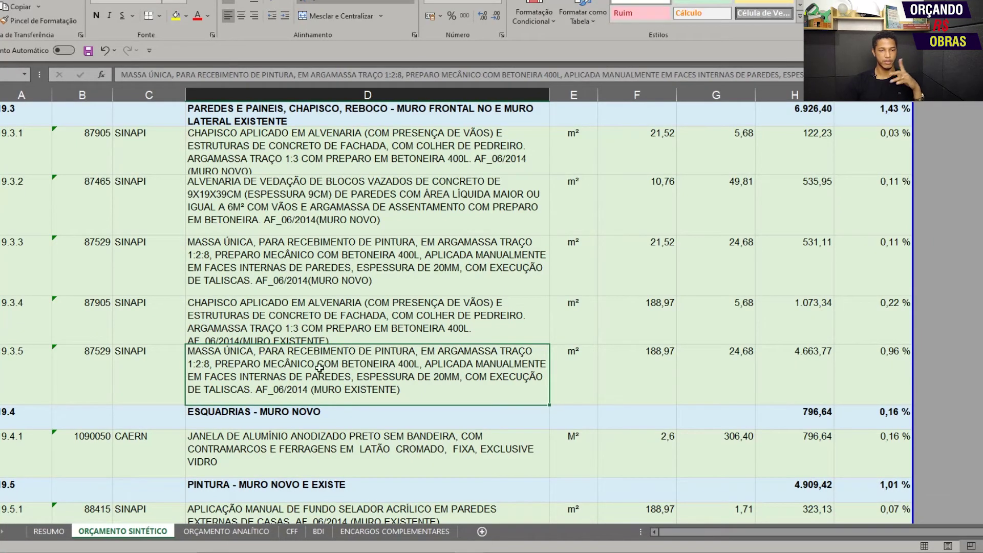
Check the black anodized aluminium window item under ESQUADRIAS - MURO NOVO against the render of the front wall.
{"action": "scroll", "coordinate": [319, 367], "scroll_direction": "down", "scroll_amount": 1}
{"action": "left_click", "coordinate": [269, 288]}
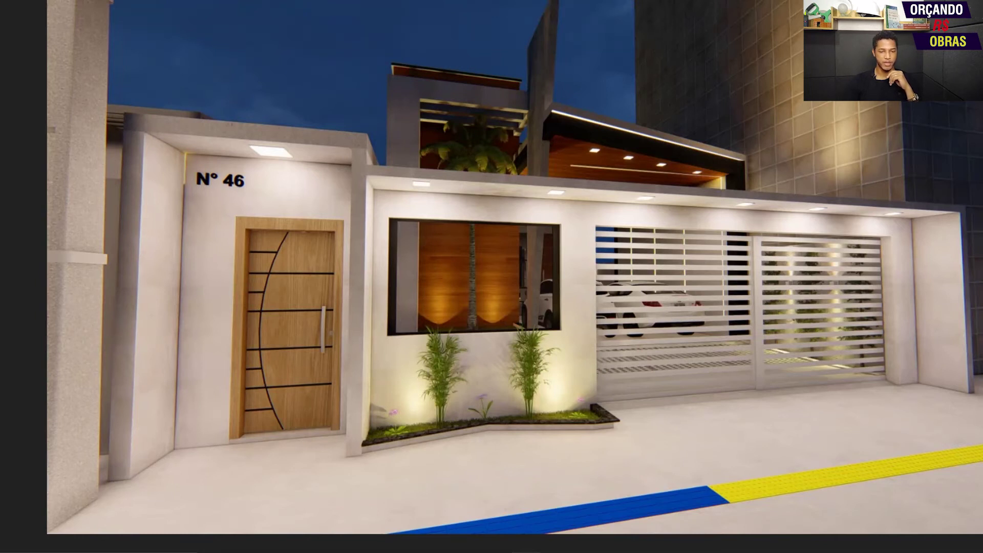
{"action": "mouse_move", "coordinate": [467, 548]}
{"action": "left_click", "coordinate": [410, 512]}
{"action": "left_click", "coordinate": [259, 318]}
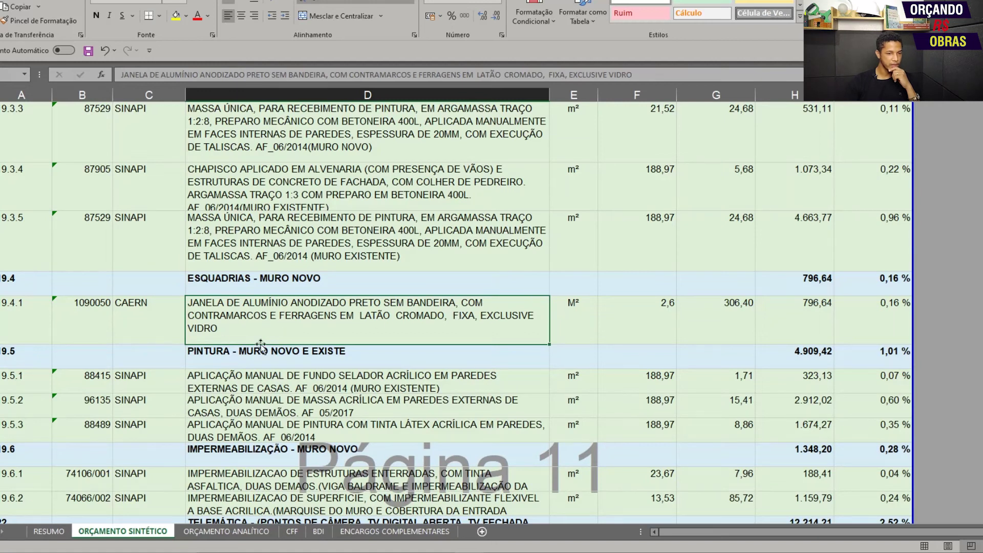
Review the acrylic sealer, acrylic putty and latex paint items under PINTURA - MURO NOVO E EXISTE.
{"action": "left_click", "coordinate": [219, 365]}
{"action": "left_click", "coordinate": [266, 390]}
{"action": "scroll", "coordinate": [303, 283], "scroll_direction": "down", "scroll_amount": 1}
{"action": "left_click", "coordinate": [348, 244]}
{"action": "left_click", "coordinate": [343, 263]}
Examine the buried structure and surface waterproofing items under IMPERMEABILIZAÇÃO - MURO NOVO.
{"action": "scroll", "coordinate": [343, 263], "scroll_direction": "down", "scroll_amount": 1}
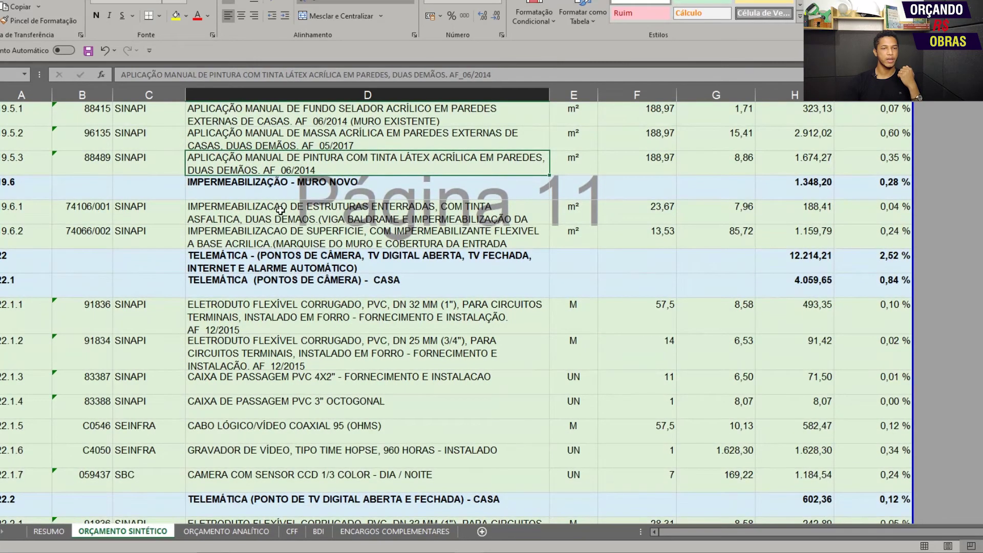
{"action": "left_click", "coordinate": [284, 207]}
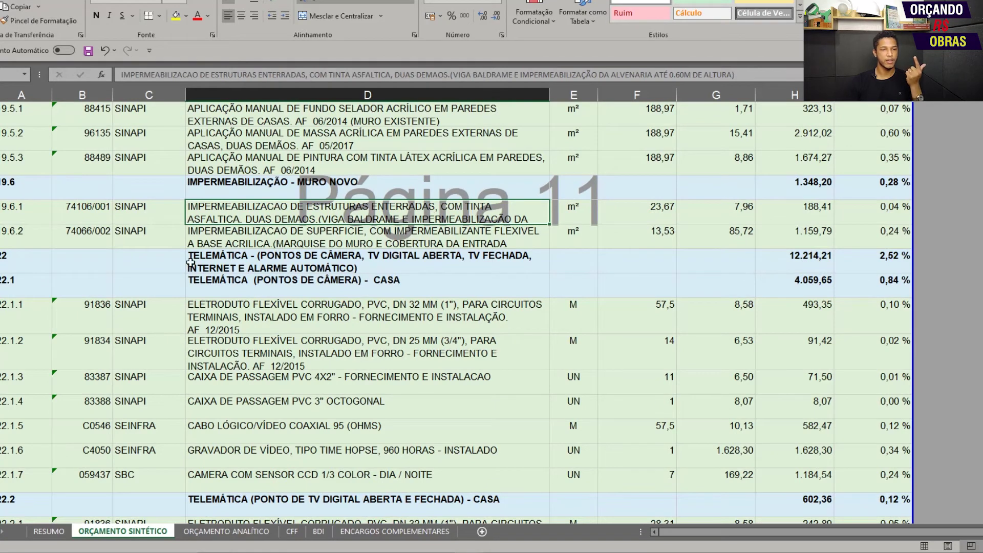
{"action": "left_click", "coordinate": [298, 240]}
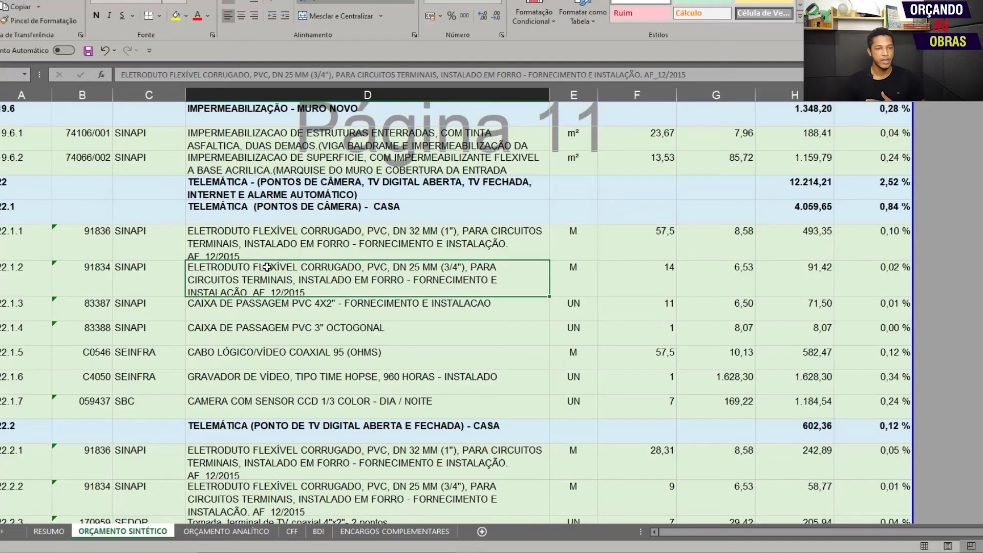
Review the corrugated conduit, junction box and coaxial cable items under TELEMÁTICA (PONTOS DE CÂMERA) - CASA.
{"action": "left_click", "coordinate": [276, 240]}
{"action": "left_click", "coordinate": [291, 218]}
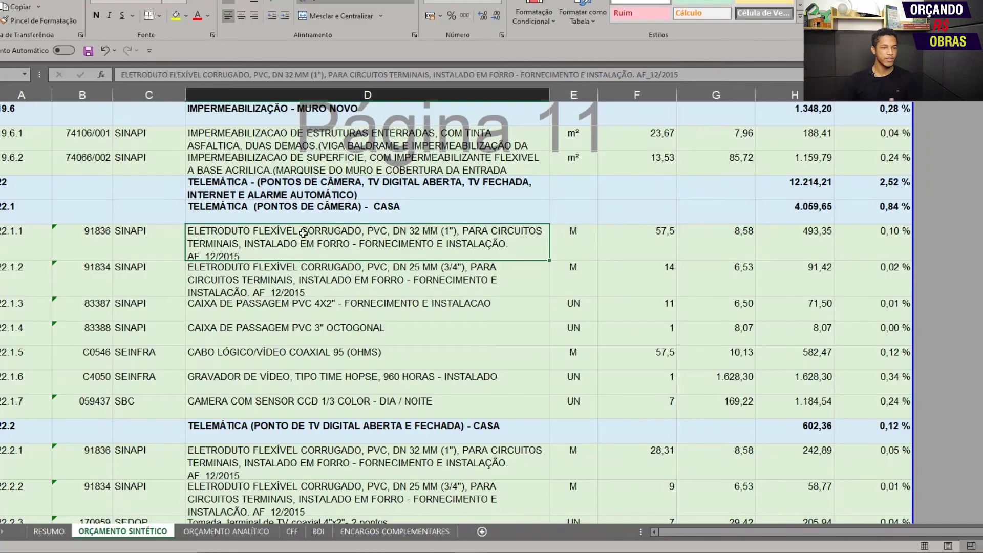
{"action": "left_click", "coordinate": [312, 298]}
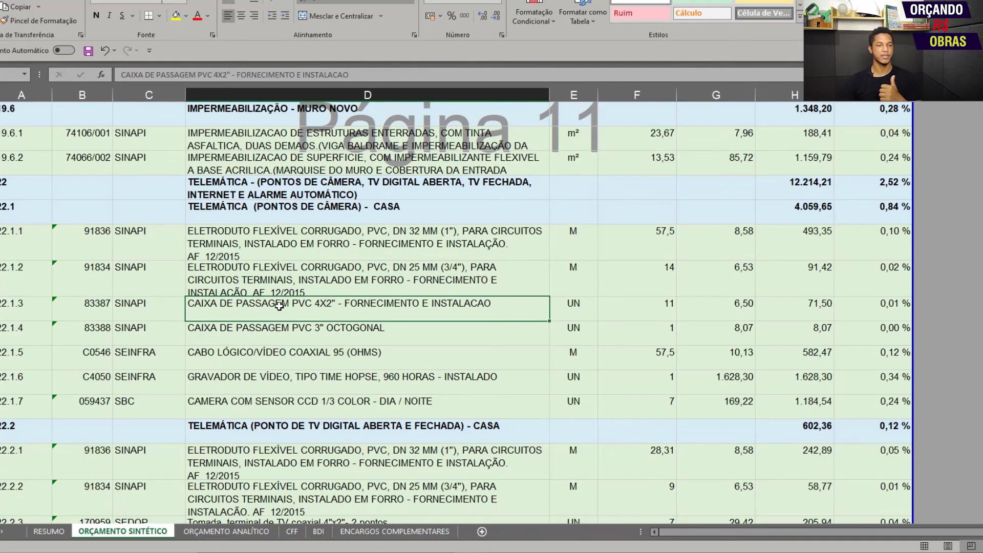
{"action": "left_click", "coordinate": [261, 341]}
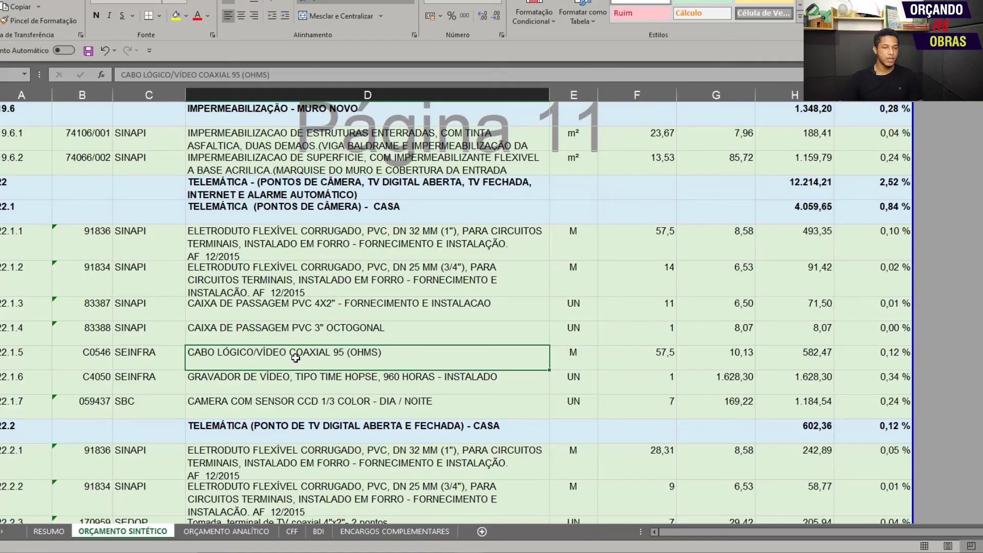
{"action": "left_click", "coordinate": [285, 382]}
{"action": "left_click", "coordinate": [349, 362]}
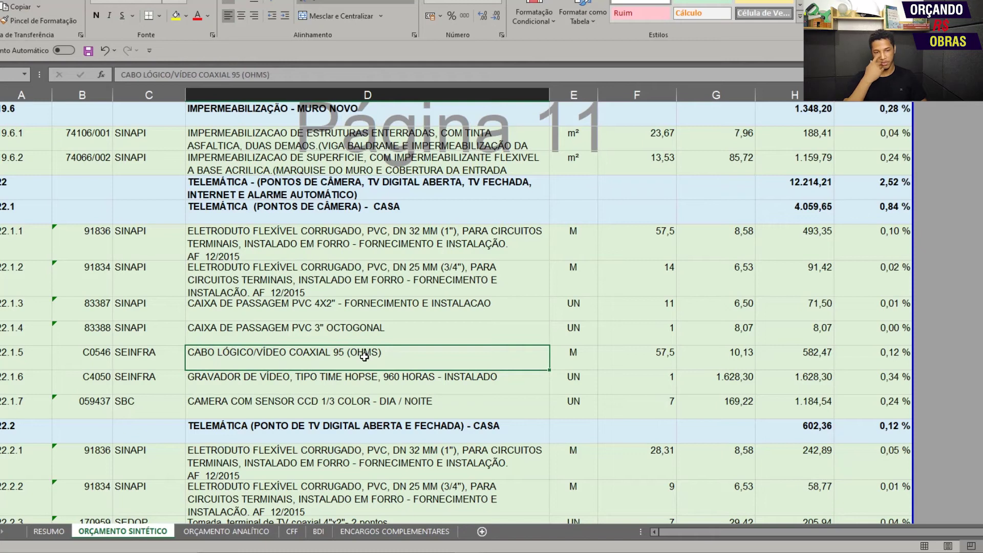
Examine the video recorder item and the CCD camera item 22.1.7, including the camera's quantity.
{"action": "left_click", "coordinate": [220, 383]}
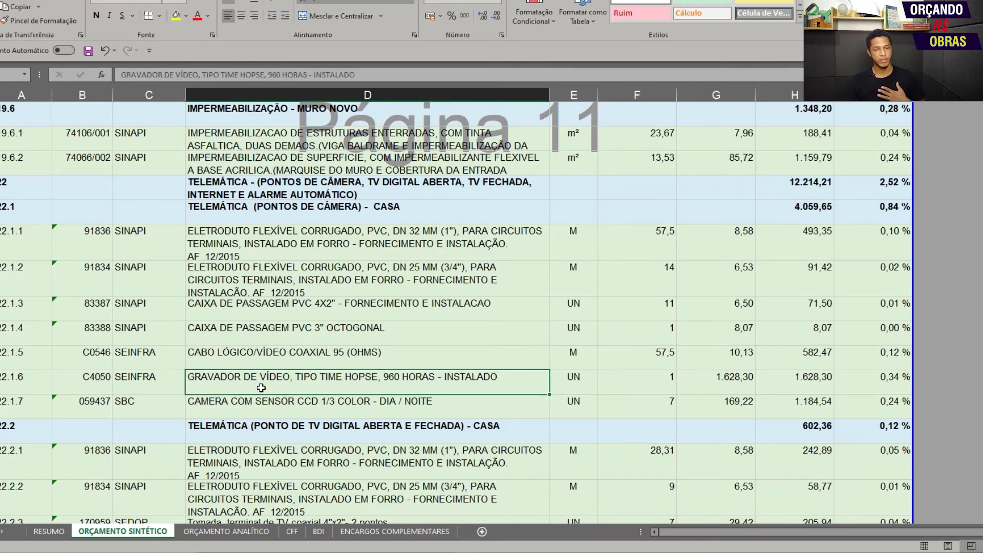
{"action": "left_click", "coordinate": [339, 410]}
{"action": "scroll", "coordinate": [340, 411], "scroll_direction": "down", "scroll_amount": 2}
{"action": "key", "text": "Right"}
{"action": "key", "text": "Right"}
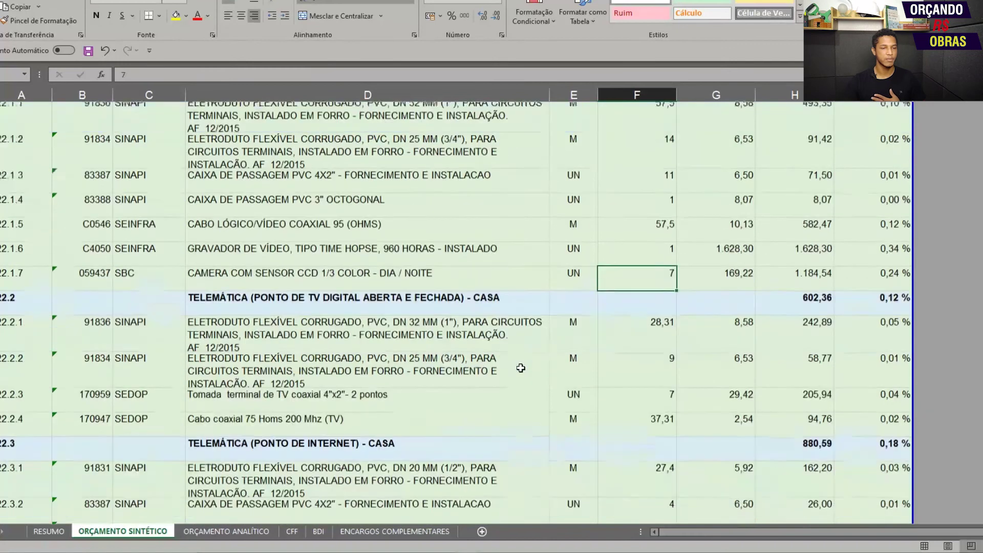
Review the conduit, TV outlet and coaxial cable items under TELEMÁTICA (PONTO DE TV DIGITAL ABERTA E FECHADA) - CASA.
{"action": "left_click", "coordinate": [269, 269]}
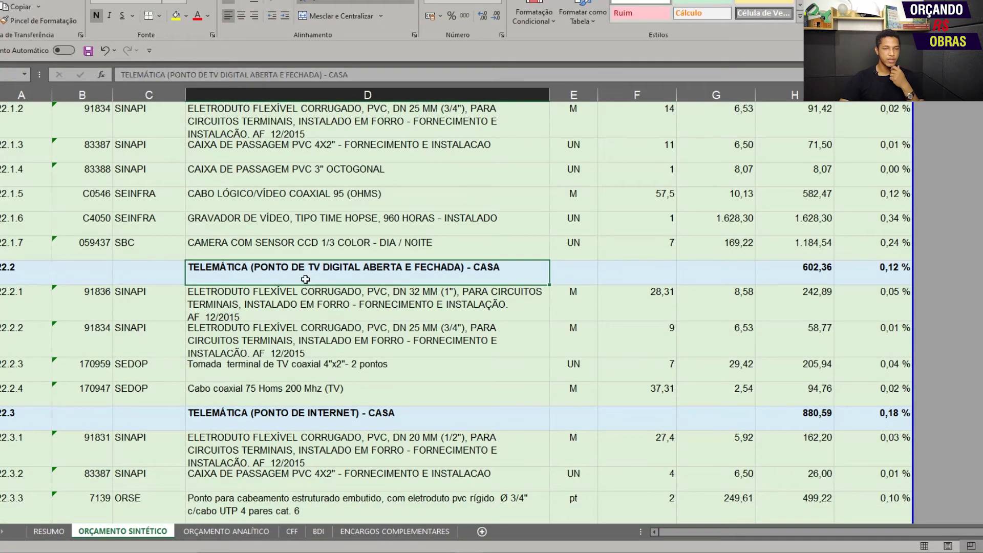
{"action": "left_click", "coordinate": [318, 320]}
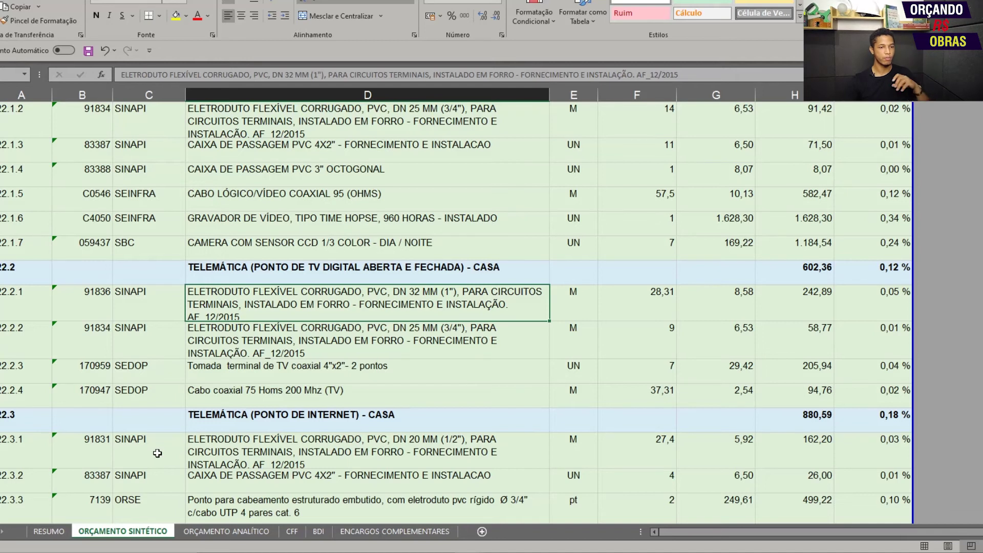
{"action": "left_click", "coordinate": [285, 345]}
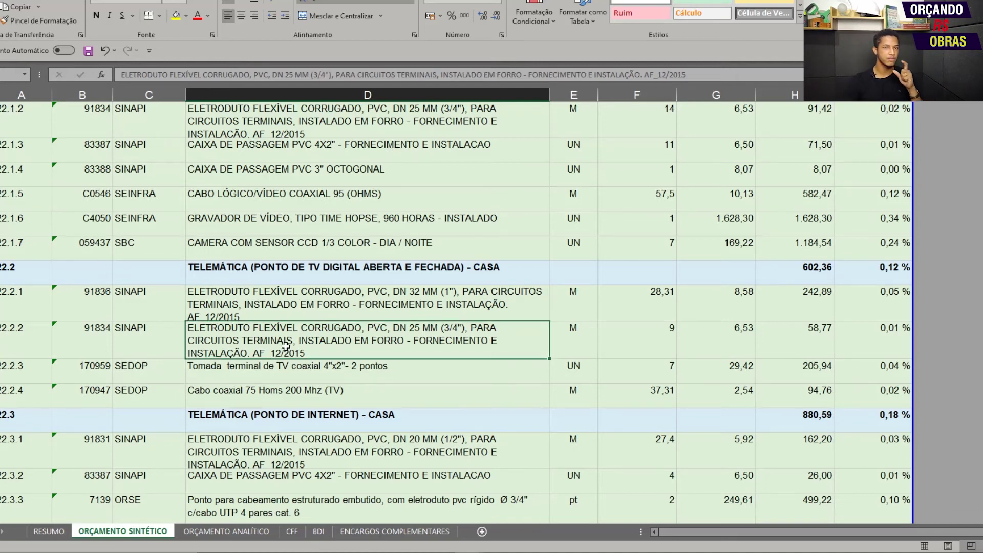
{"action": "left_click", "coordinate": [314, 299]}
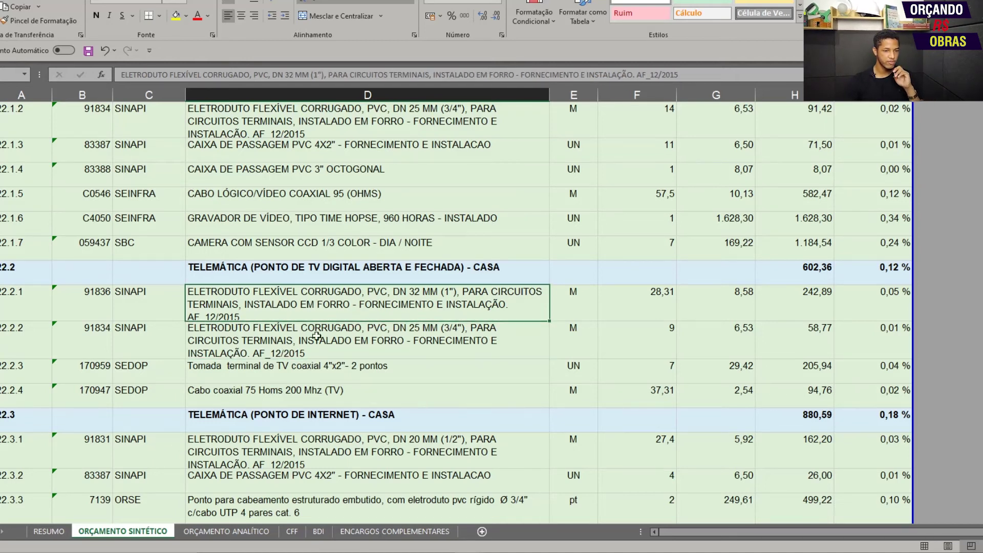
{"action": "left_click", "coordinate": [314, 368]}
{"action": "scroll", "coordinate": [312, 290], "scroll_direction": "down", "scroll_amount": 1}
{"action": "left_click", "coordinate": [295, 311]}
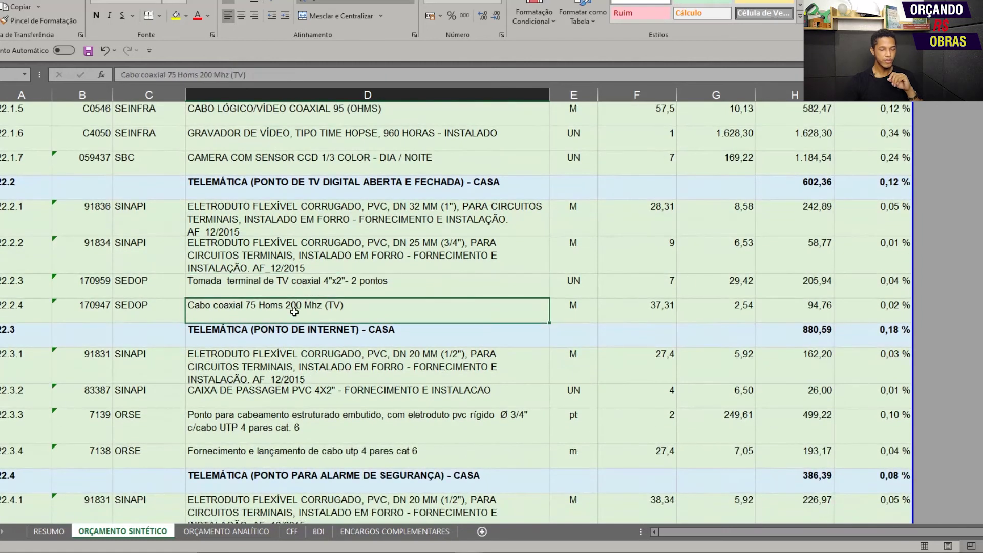
Examine the 20 mm conduit and 4X2" junction box items under TELEMÁTICA (PONTO DE INTERNET) - CASA.
{"action": "scroll", "coordinate": [292, 323], "scroll_direction": "down", "scroll_amount": 1}
{"action": "left_click", "coordinate": [255, 261]}
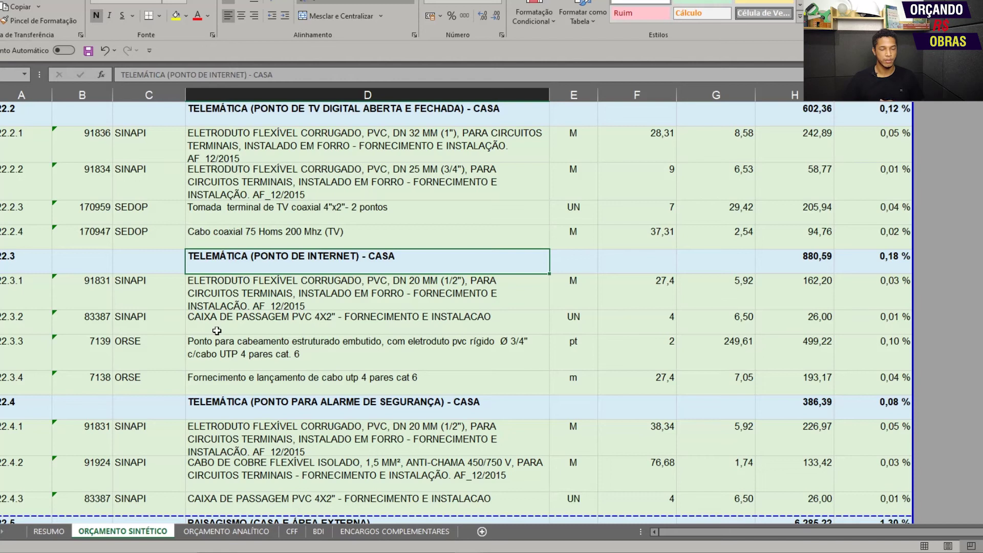
{"action": "left_click", "coordinate": [236, 328]}
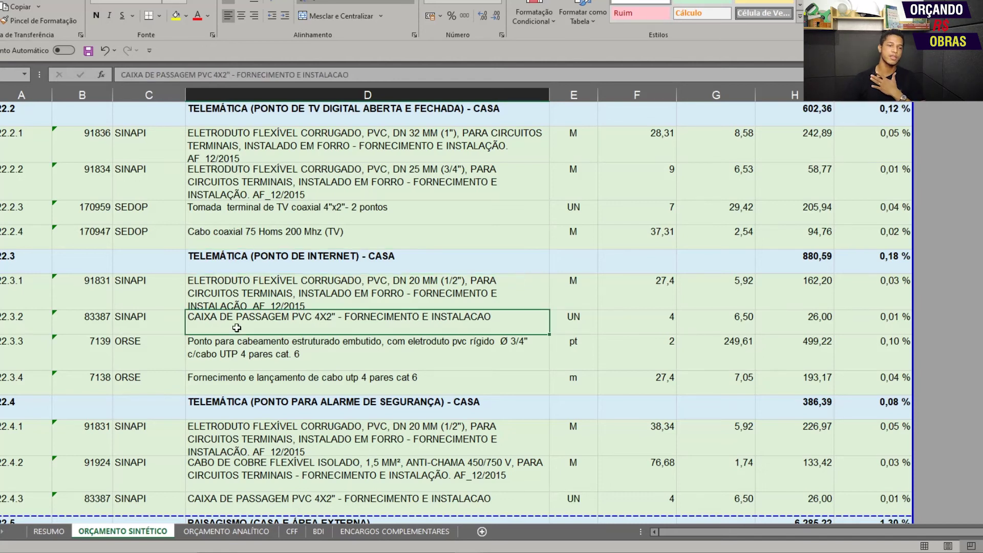
{"action": "left_click", "coordinate": [248, 281]}
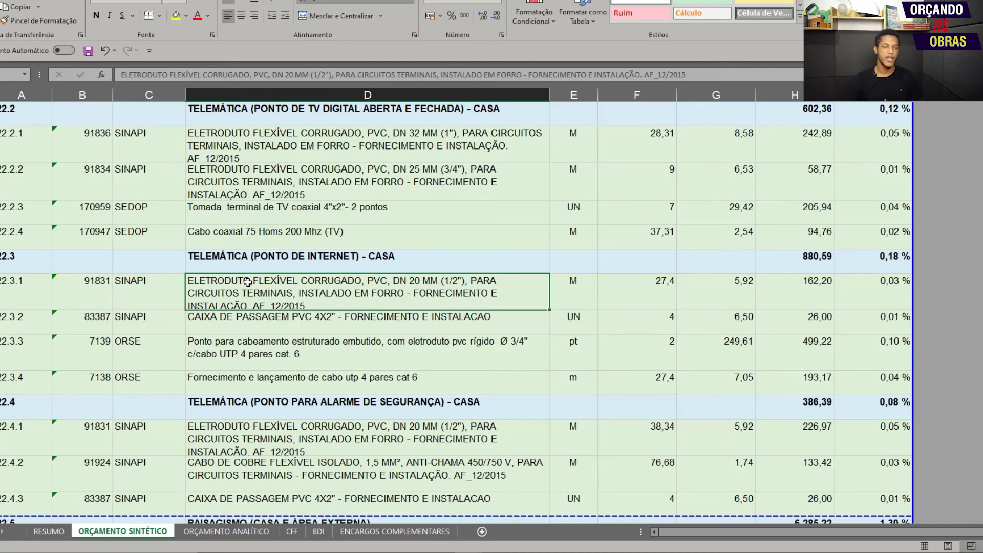
Examine the junction box, structured cabling point and cat 6 UTP cable items under TELEMÁTICA (PONTO DE INTERNET) - CASA.
{"action": "left_click", "coordinate": [290, 328]}
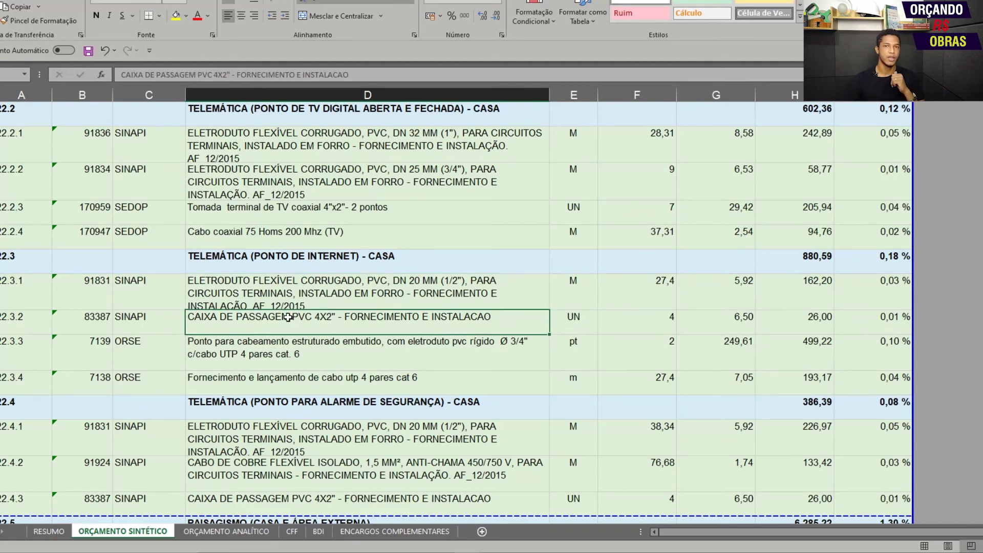
{"action": "scroll", "coordinate": [278, 318], "scroll_direction": "down", "scroll_amount": 1}
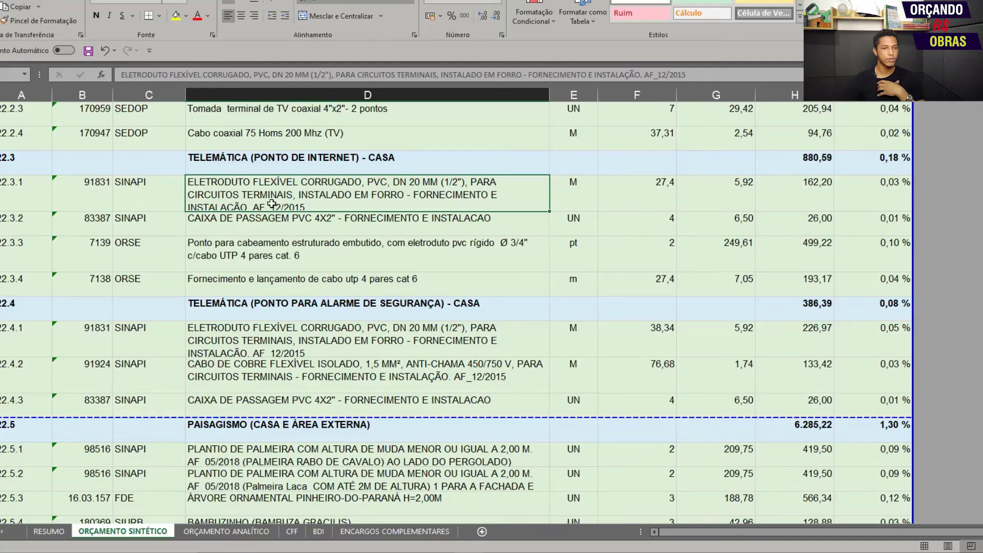
{"action": "left_click", "coordinate": [254, 221]}
{"action": "left_click", "coordinate": [247, 247]}
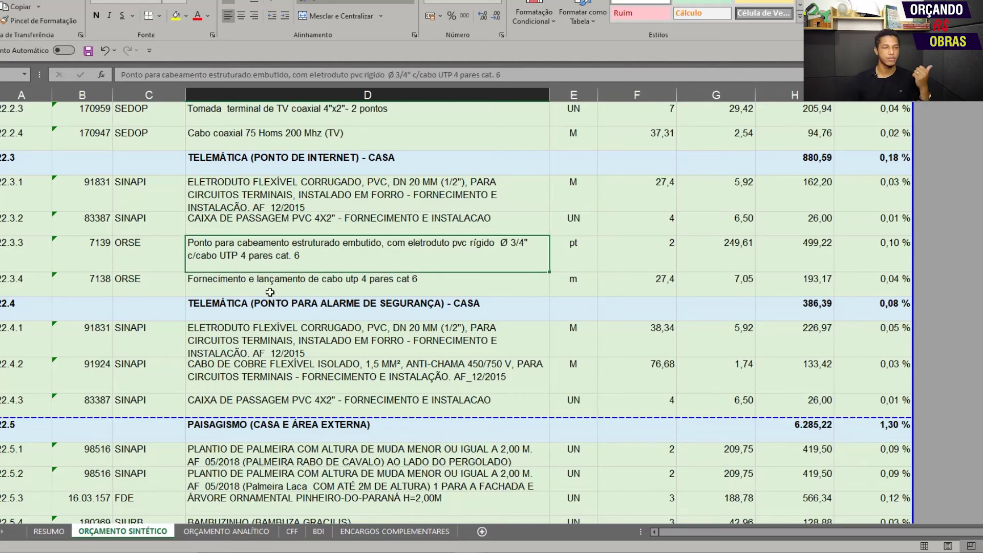
{"action": "left_click", "coordinate": [226, 285]}
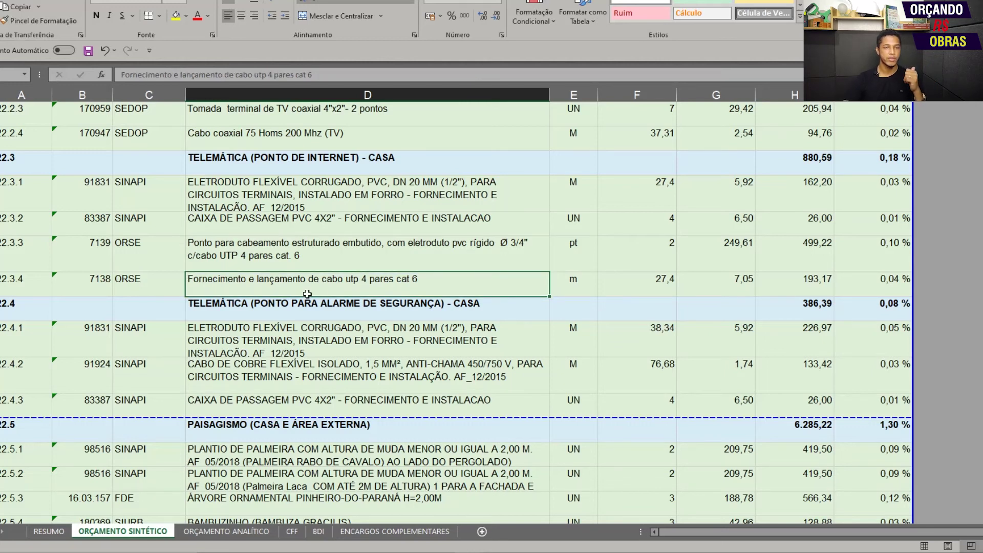
Examine the TELEMÁTICA (PONTO PARA ALARME DE SEGURANÇA) - CASA section and its 1,5 mm² copper cable item.
{"action": "scroll", "coordinate": [361, 279], "scroll_direction": "down", "scroll_amount": 1}
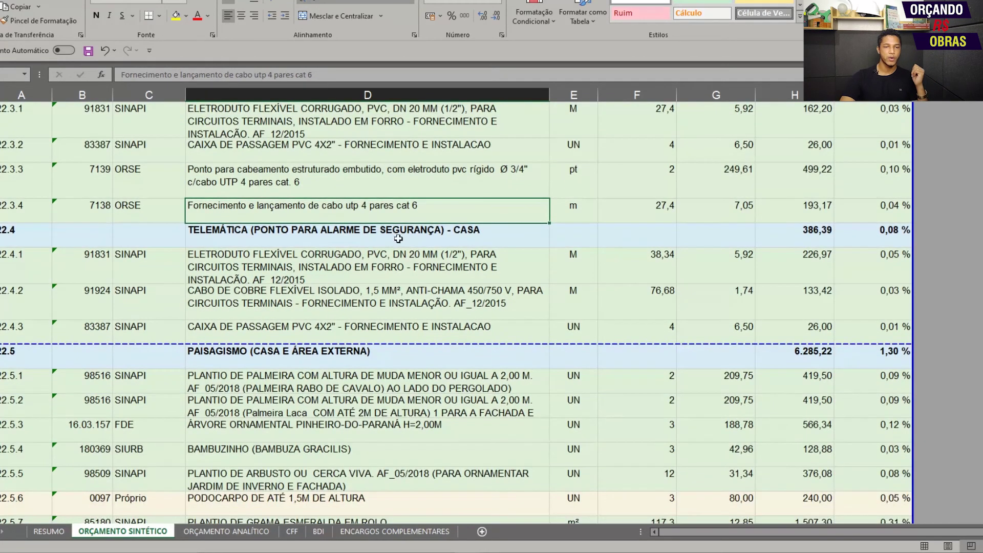
{"action": "left_click", "coordinate": [250, 241]}
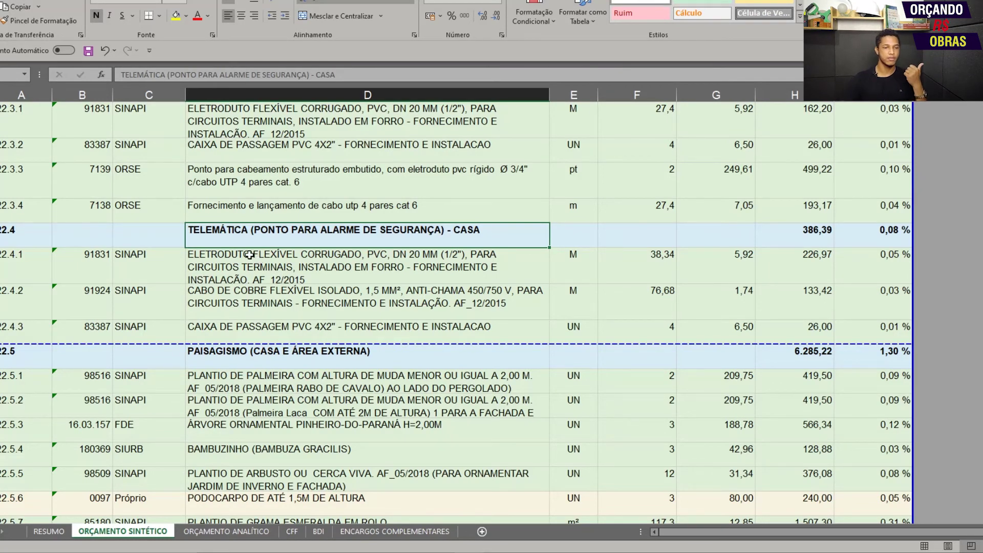
{"action": "right_click", "coordinate": [290, 319]}
{"action": "key", "text": "Escape"}
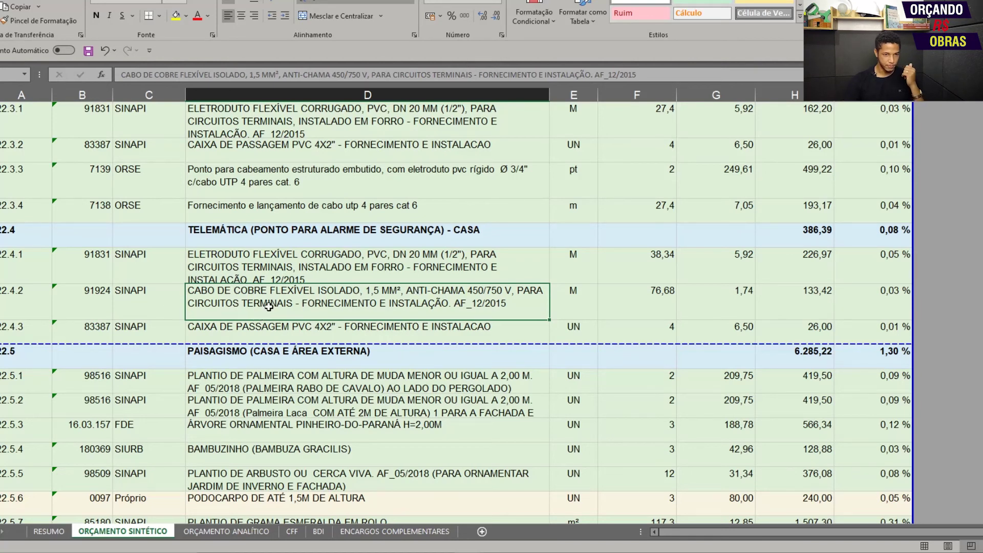
Compare the PAISAGISMO (CASA E ÁREA EXTERNA) section with the house facade rendering, and return to the budget sheet.
{"action": "scroll", "coordinate": [285, 317], "scroll_direction": "down", "scroll_amount": 1}
{"action": "left_click", "coordinate": [313, 244]}
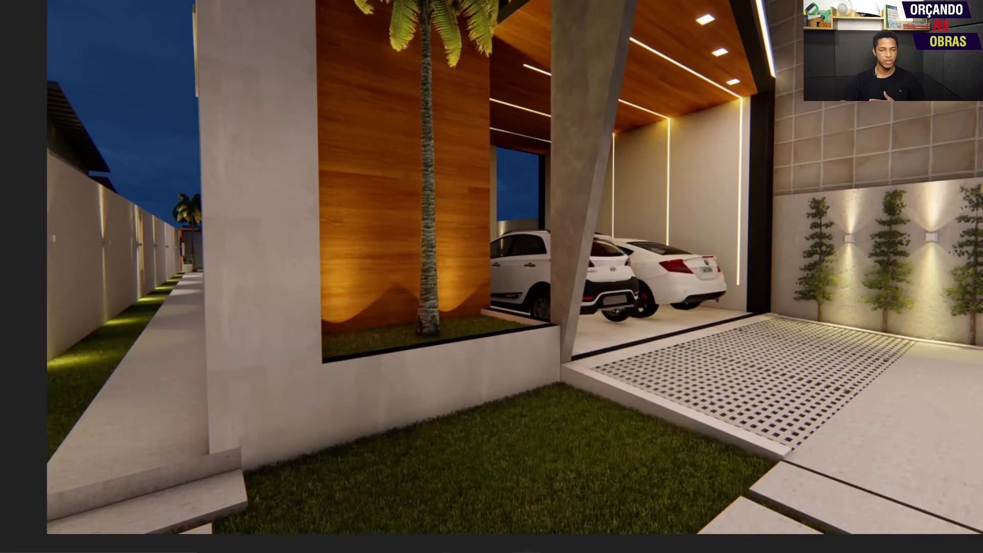
{"action": "left_click", "coordinate": [441, 528]}
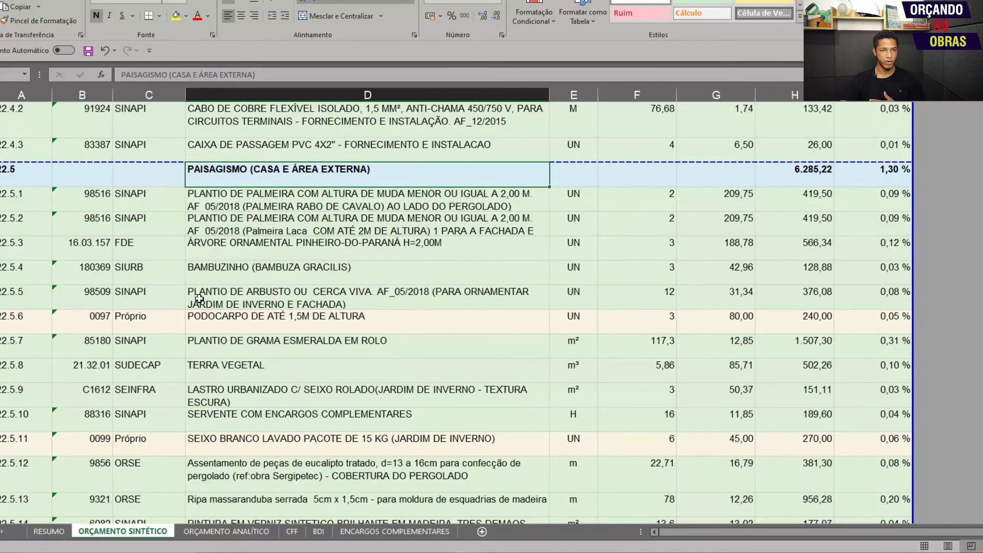
Review the palm, ornamental tree, bamboo, shrub and podocarpo planting items 22.5.1 to 22.5.6 under PAISAGISMO.
{"action": "left_click", "coordinate": [229, 202]}
{"action": "key", "text": "Down"}
{"action": "key", "text": "Down"}
{"action": "key", "text": "Down"}
{"action": "key", "text": "Down"}
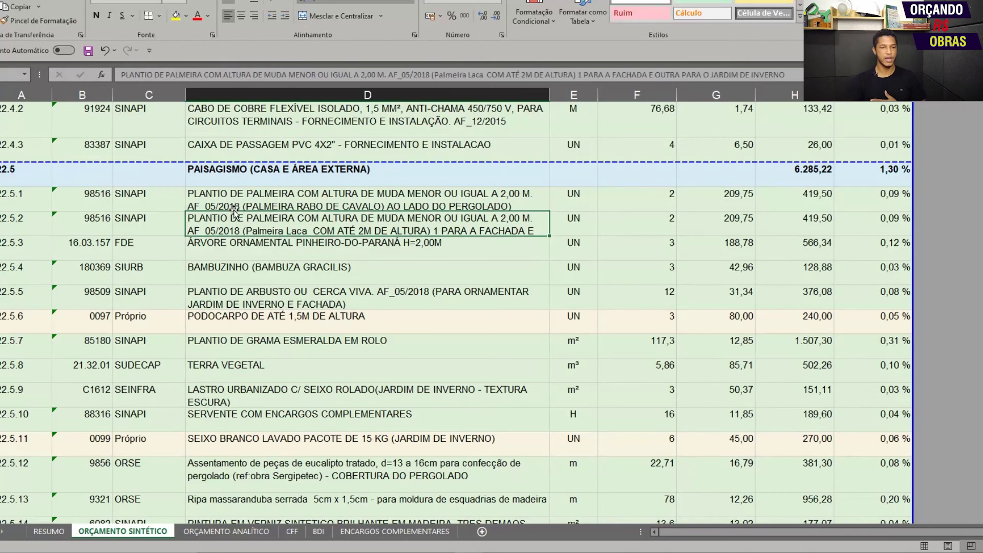
{"action": "key", "text": "Down"}
{"action": "key", "text": "Down"}
{"action": "key", "text": "Down"}
{"action": "key", "text": "Down"}
{"action": "key", "text": "Down"}
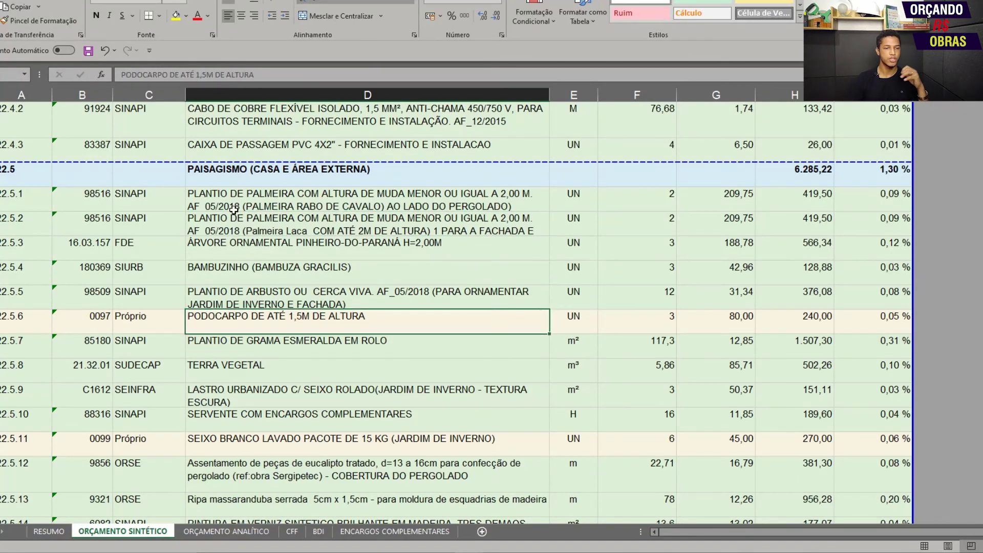
Review the grass, topsoil, pebble, labour and pergola items 22.5.7 to 22.5.14 under PAISAGISMO.
{"action": "key", "text": "Down"}
{"action": "key", "text": "Down"}
{"action": "key", "text": "Down"}
{"action": "key", "text": "Down"}
{"action": "key", "text": "Down"}
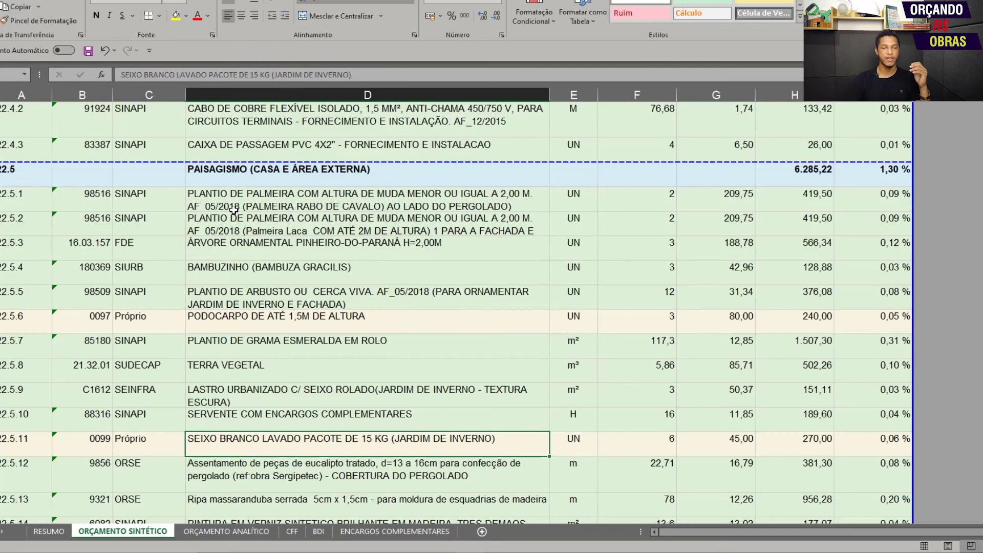
{"action": "key", "text": "Up"}
{"action": "key", "text": "Down"}
{"action": "key", "text": "Down"}
{"action": "key", "text": "Up"}
{"action": "key", "text": "Up"}
{"action": "key", "text": "Down"}
{"action": "key", "text": "Up"}
{"action": "key", "text": "Down"}
{"action": "key", "text": "Down"}
{"action": "key", "text": "Down"}
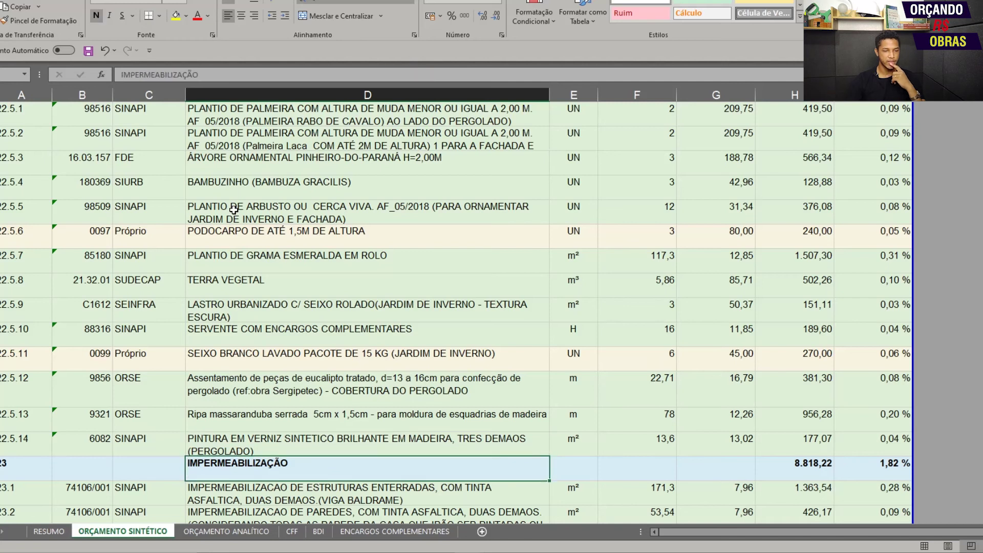
Examine the waterproofing items 23.1 to 23.8 under IMPERMEABILIZAÇÃO, including the foundation beam and wall items.
{"action": "scroll", "coordinate": [220, 278], "scroll_direction": "down", "scroll_amount": 1}
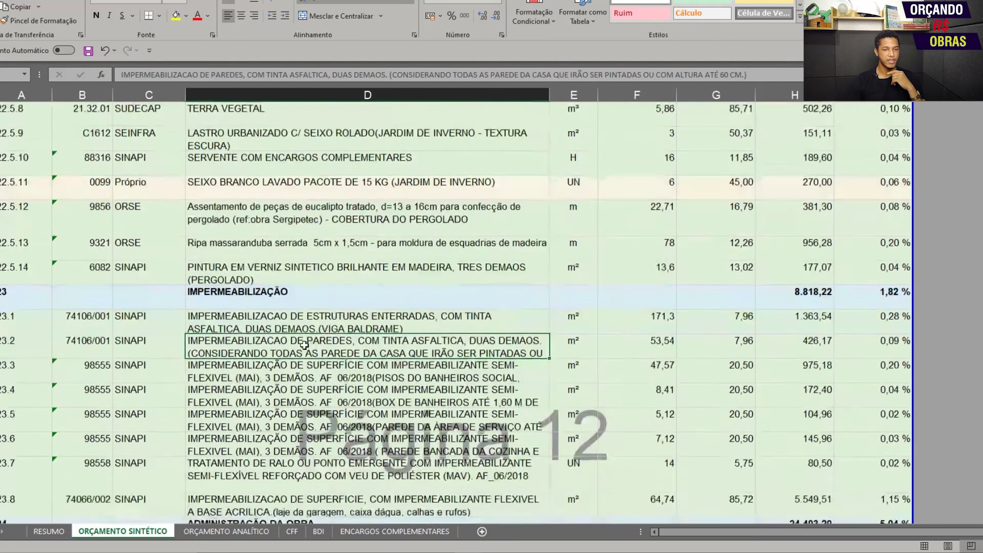
{"action": "key", "text": "Up"}
{"action": "key", "text": "Up"}
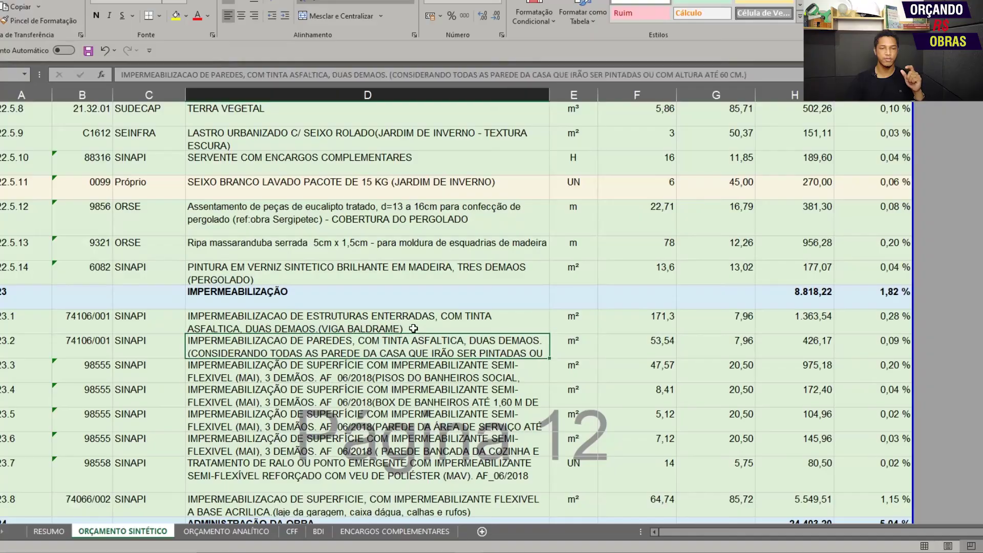
{"action": "key", "text": "Down"}
{"action": "key", "text": "Down"}
{"action": "key", "text": "Down"}
{"action": "key", "text": "Down"}
{"action": "key", "text": "Down"}
{"action": "key", "text": "Down"}
{"action": "key", "text": "Down"}
{"action": "key", "text": "Down"}
{"action": "key", "text": "Up"}
{"action": "key", "text": "Up"}
{"action": "key", "text": "Up"}
{"action": "key", "text": "Up"}
{"action": "key", "text": "Up"}
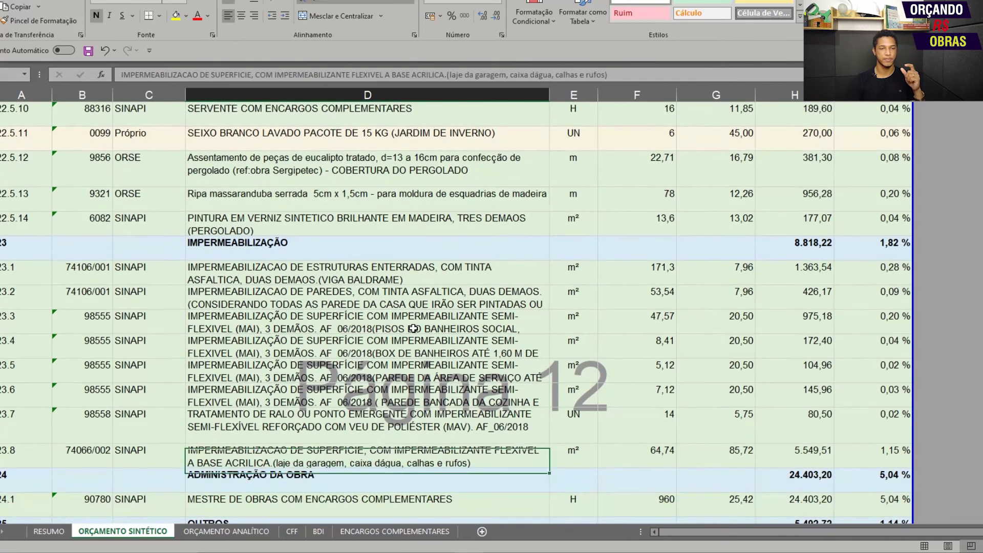
{"action": "key", "text": "Up"}
{"action": "key", "text": "Up"}
{"action": "key", "text": "Up"}
{"action": "key", "text": "Up"}
{"action": "key", "text": "Up"}
{"action": "key", "text": "Down"}
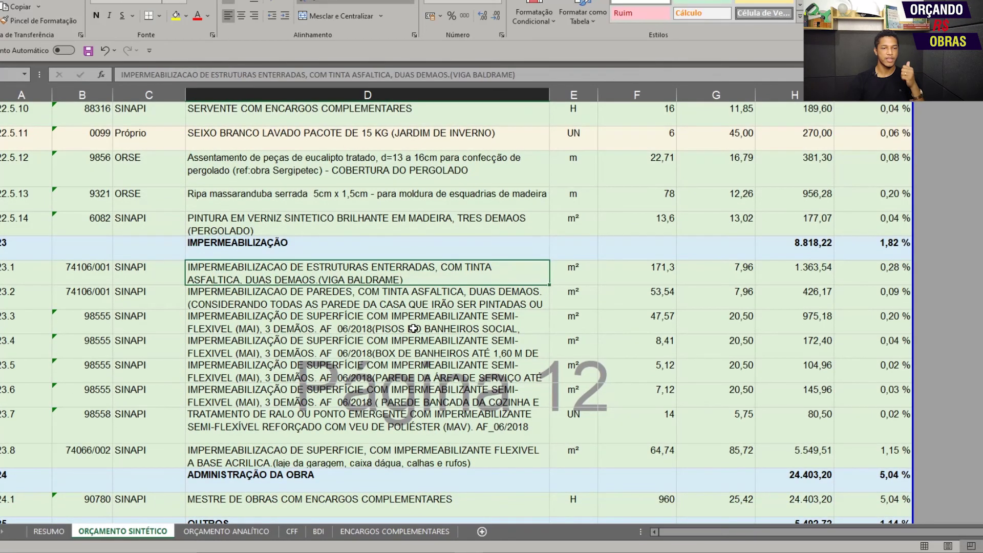
Increase the height of the row for wall waterproofing item 23.2 to 46,50 to fit its full description.
{"action": "key", "text": "Down"}
{"action": "key", "text": "Up"}
{"action": "key", "text": "Down"}
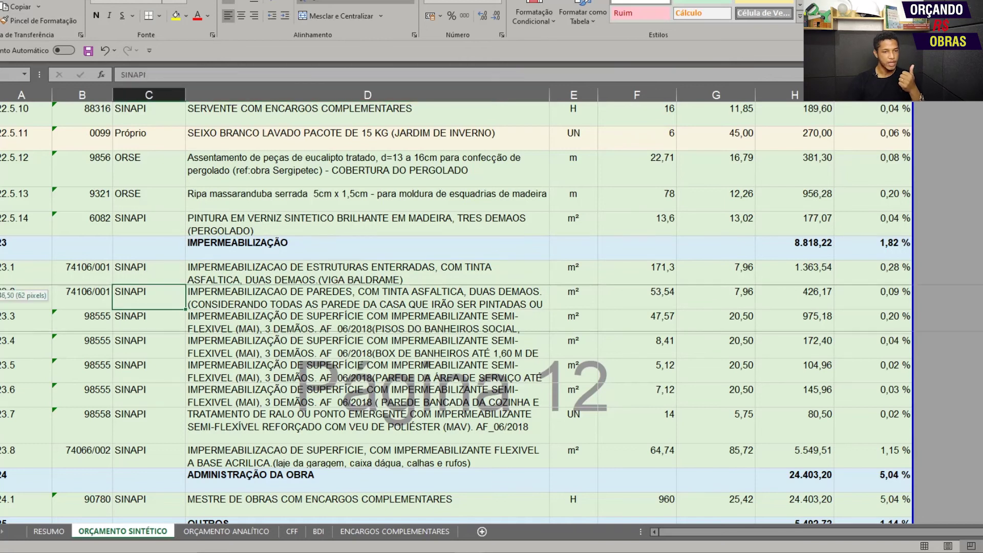
{"action": "key", "text": "F2"}
{"action": "key", "text": "Return"}
{"action": "left_click", "coordinate": [333, 304]}
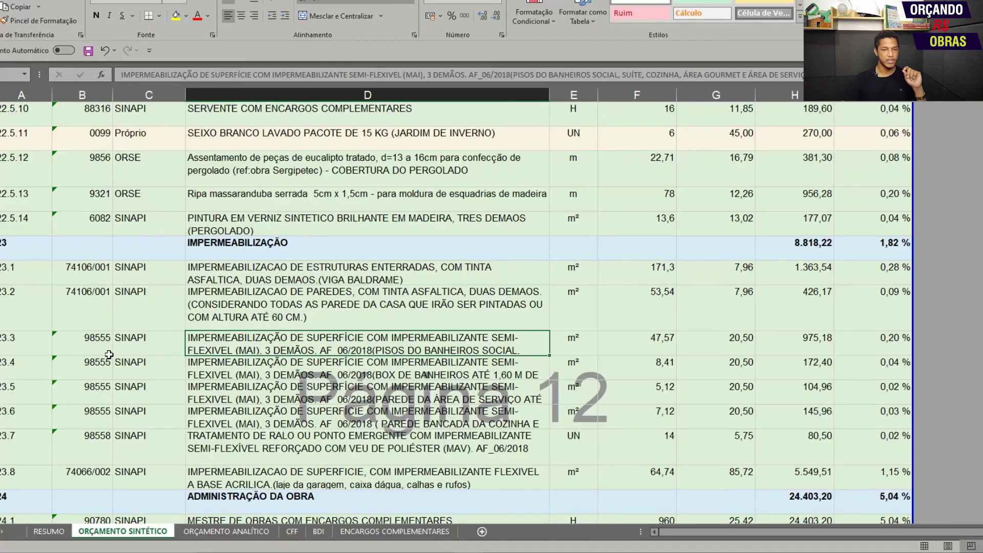
Increase the row height of floor waterproofing item 23.3 to fit its full description.
{"action": "scroll", "coordinate": [109, 354], "scroll_direction": "down", "scroll_amount": 1}
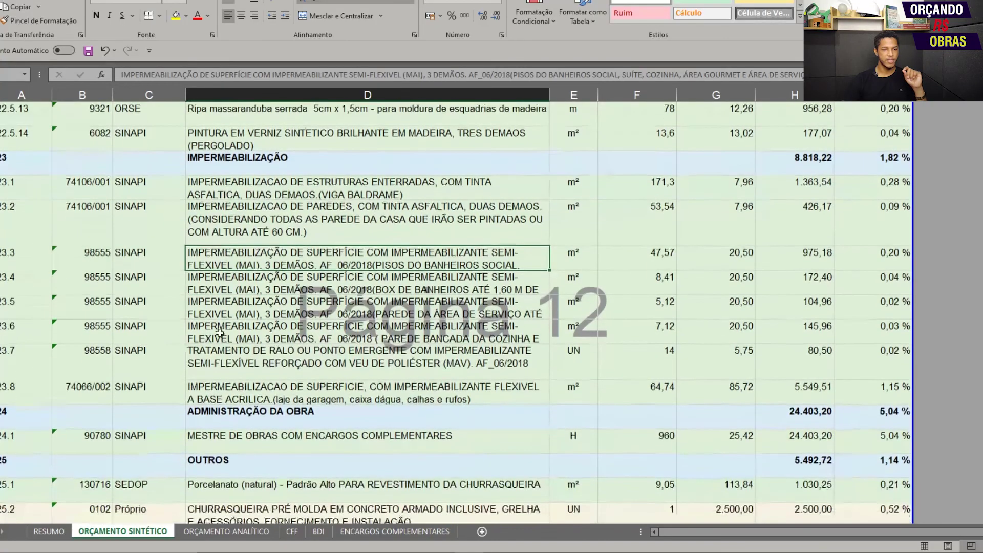
{"action": "left_click_drag", "start_coordinate": [8, 270], "coordinate": [7, 278]}
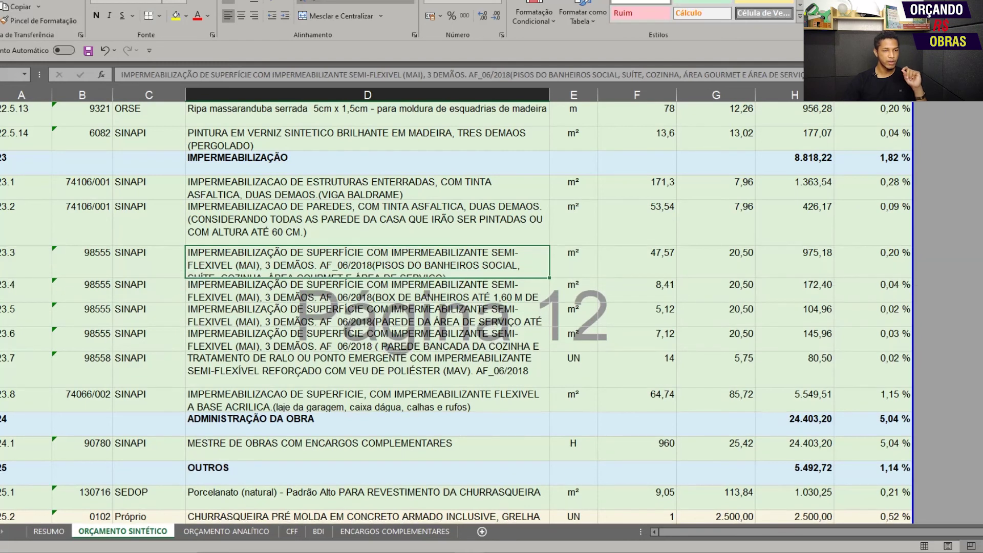
{"action": "double_click", "coordinate": [8, 278]}
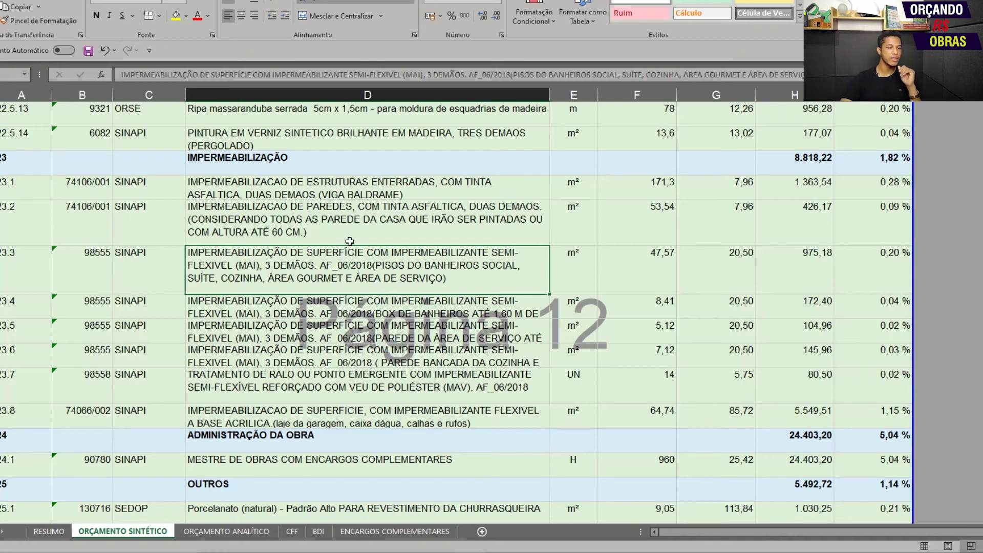
Increase the row height of item 23.4, the bathroom shower box waterproofing, to fit its full description.
{"action": "scroll", "coordinate": [228, 239], "scroll_direction": "down", "scroll_amount": 1}
{"action": "left_click", "coordinate": [228, 239]}
{"action": "key", "text": "shift+space"}
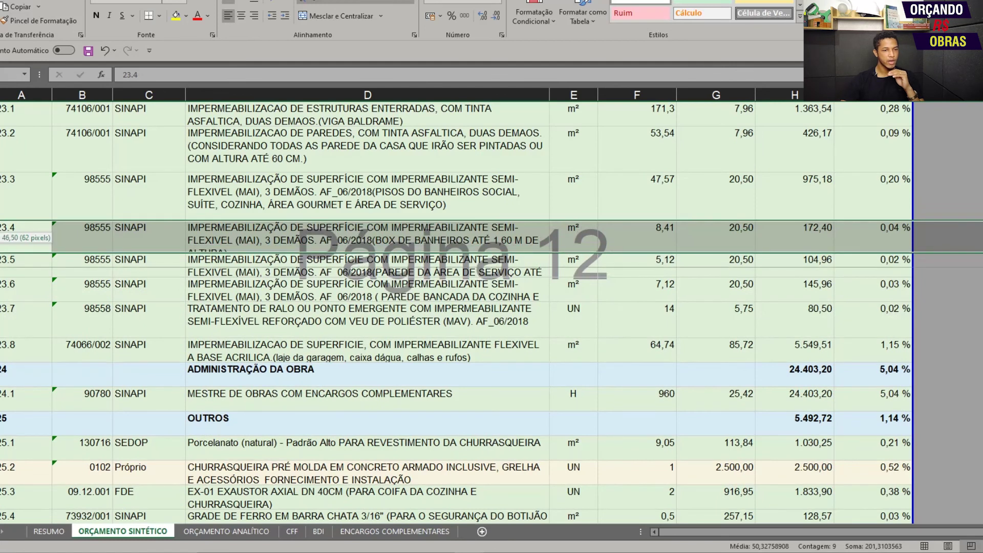
{"action": "left_click_drag", "start_coordinate": [1, 251], "coordinate": [1, 261]}
{"action": "left_click", "coordinate": [396, 248]}
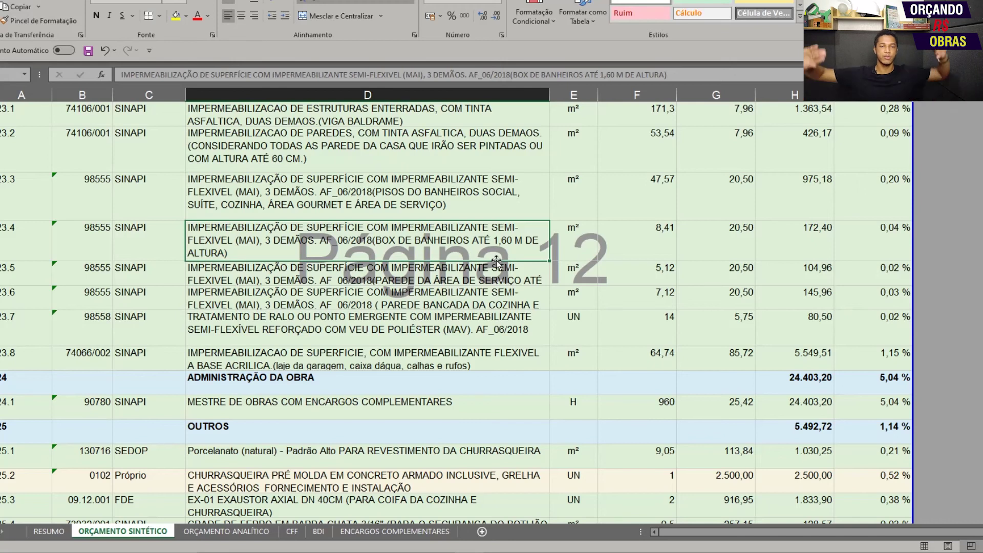
Enlarge the row of item 23.5, the service area wall waterproofing, to fit its full description.
{"action": "left_click", "coordinate": [254, 280]}
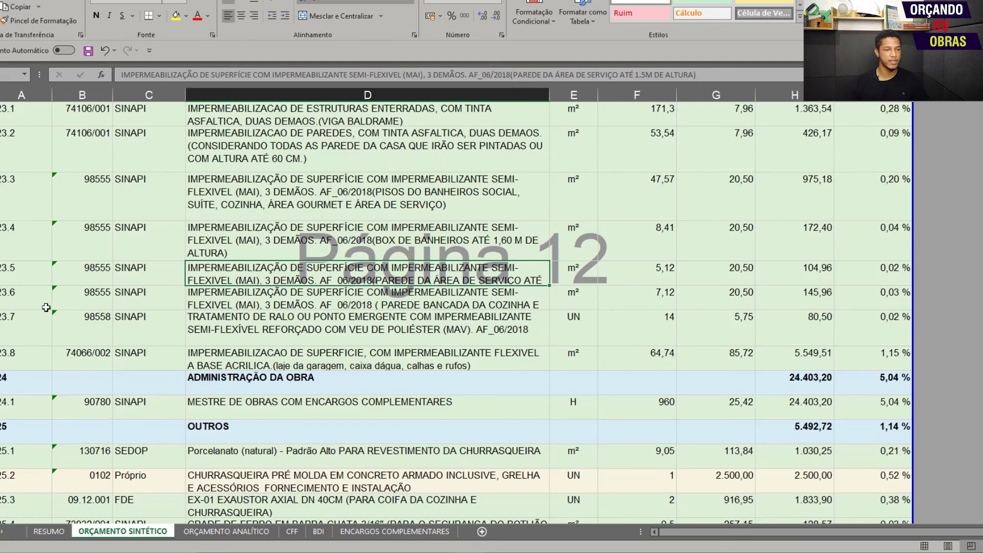
{"action": "key", "text": "alt+h"}
{"action": "key", "text": "o"}
{"action": "key", "text": "a"}
Enlarge the row of item 23.6, the kitchen and gourmet area countertop wall waterproofing, to fit its full description.
{"action": "scroll", "coordinate": [378, 278], "scroll_direction": "down", "scroll_amount": 1}
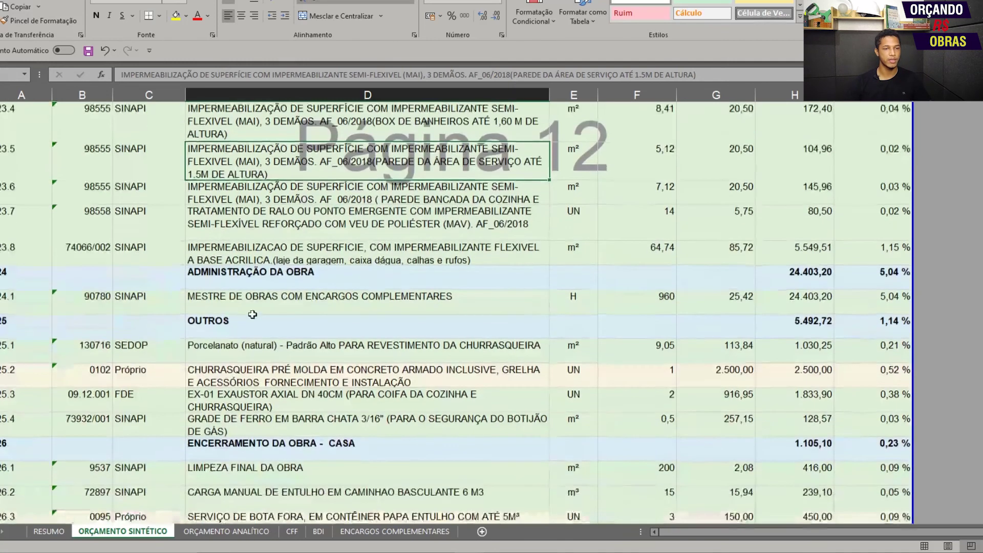
{"action": "left_click", "coordinate": [276, 199]}
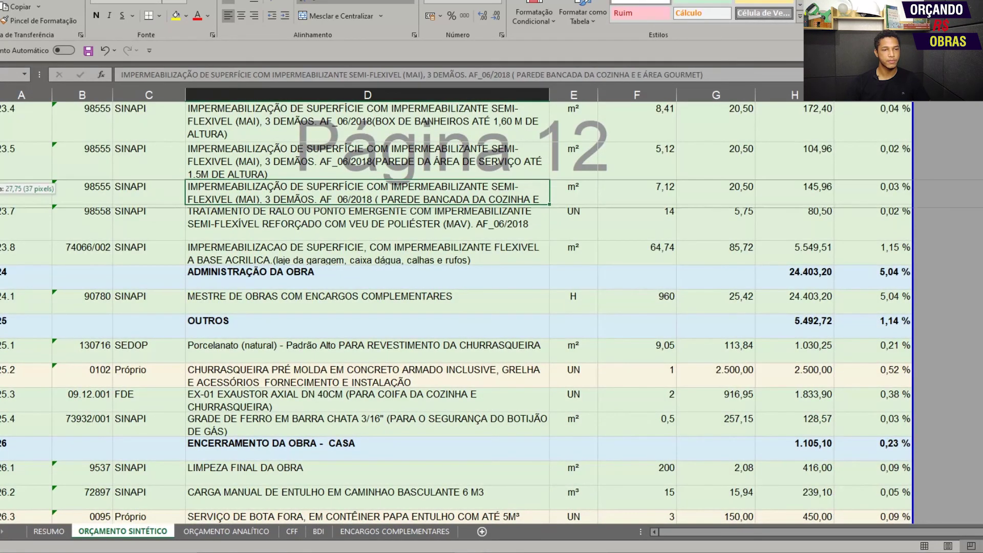
{"action": "key", "text": "alt+h"}
{"action": "key", "text": "o"}
{"action": "key", "text": "a"}
Review waterproofing items 23.5 to 23.8, covering walls, drain treatment, and the garage slab, water tank and gutters.
{"action": "left_click", "coordinate": [342, 174]}
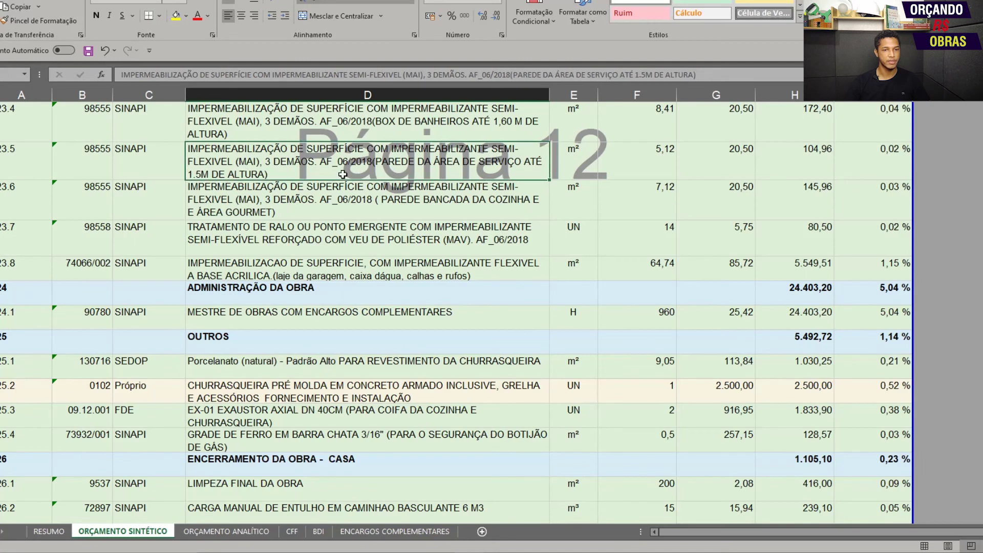
{"action": "left_click", "coordinate": [268, 193]}
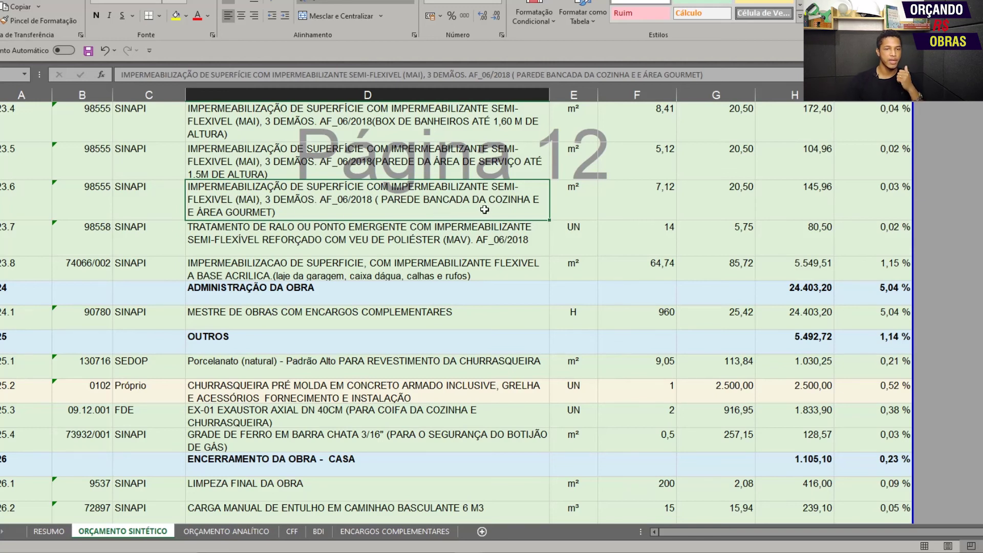
{"action": "left_click", "coordinate": [211, 253]}
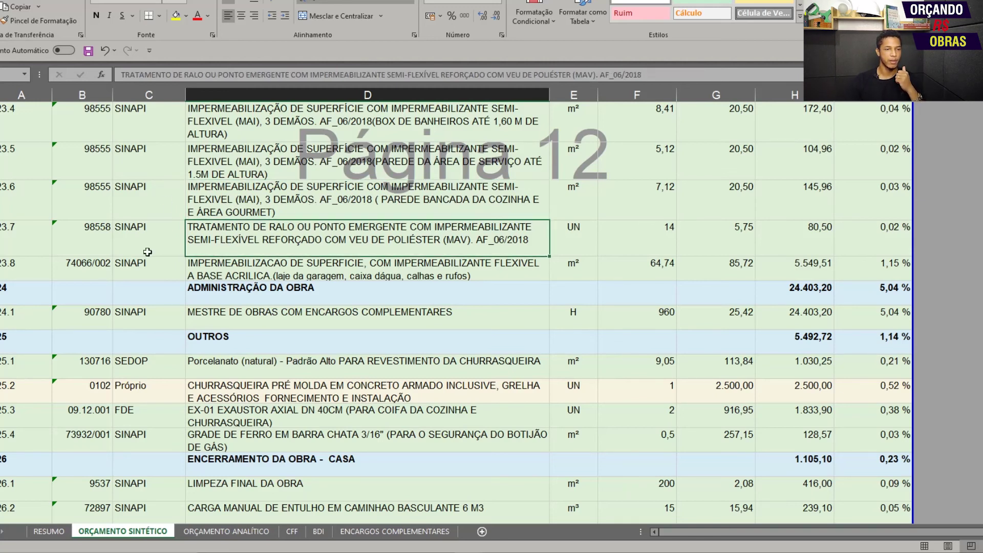
{"action": "scroll", "coordinate": [220, 245], "scroll_direction": "down", "scroll_amount": 1}
{"action": "scroll", "coordinate": [230, 235], "scroll_direction": "up", "scroll_amount": 1}
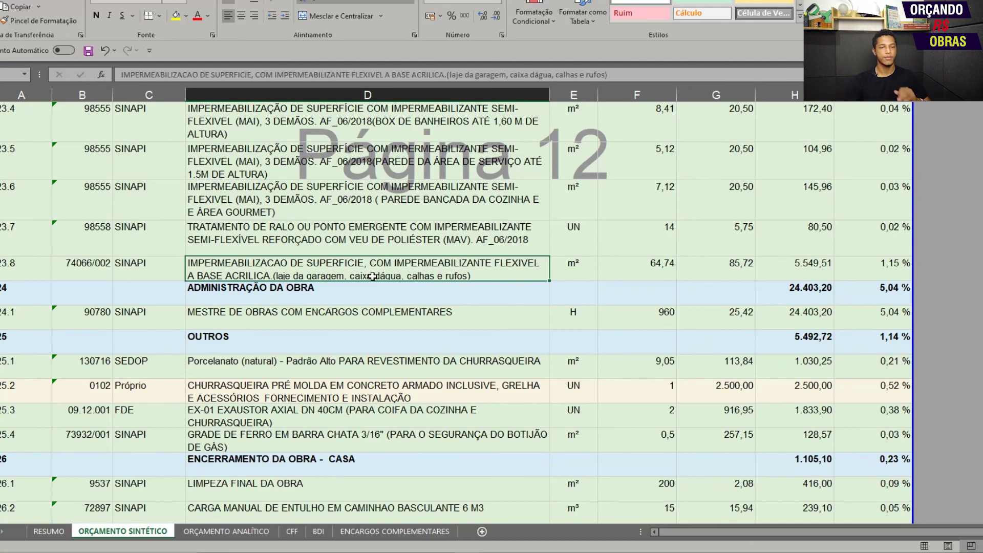
Review the barbecue, exhaust fan and gas cylinder grille items under OUTROS, plus LIMPEZA FINAL DA OBRA under ENCERRAMENTO DA OBRA.
{"action": "scroll", "coordinate": [372, 277], "scroll_direction": "down", "scroll_amount": 1}
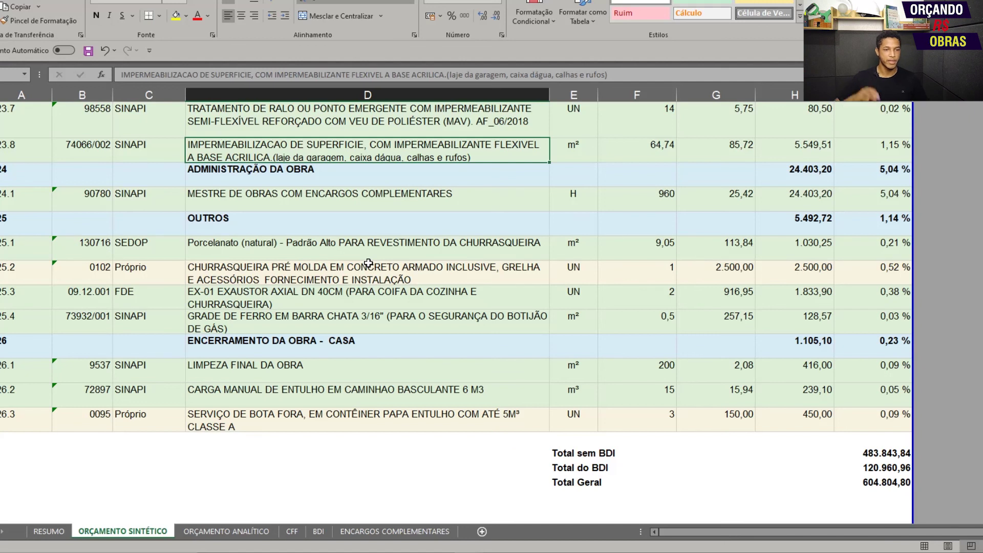
{"action": "left_click", "coordinate": [228, 225]}
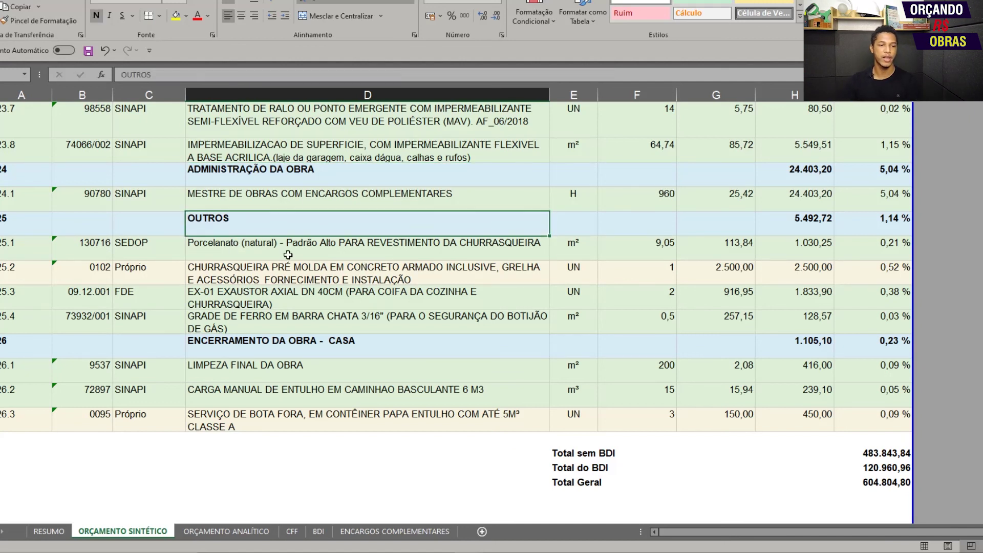
{"action": "left_click", "coordinate": [267, 240]}
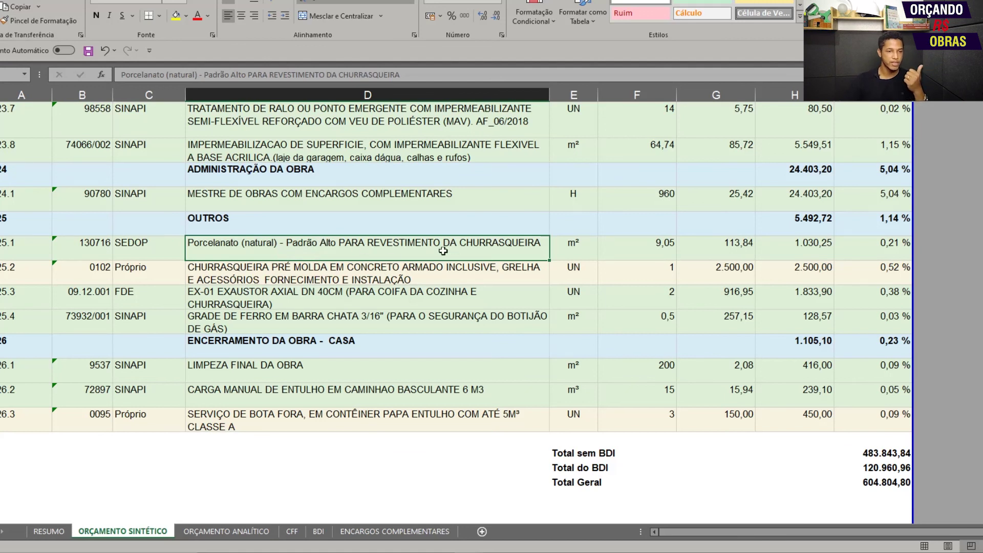
{"action": "left_click", "coordinate": [391, 262]}
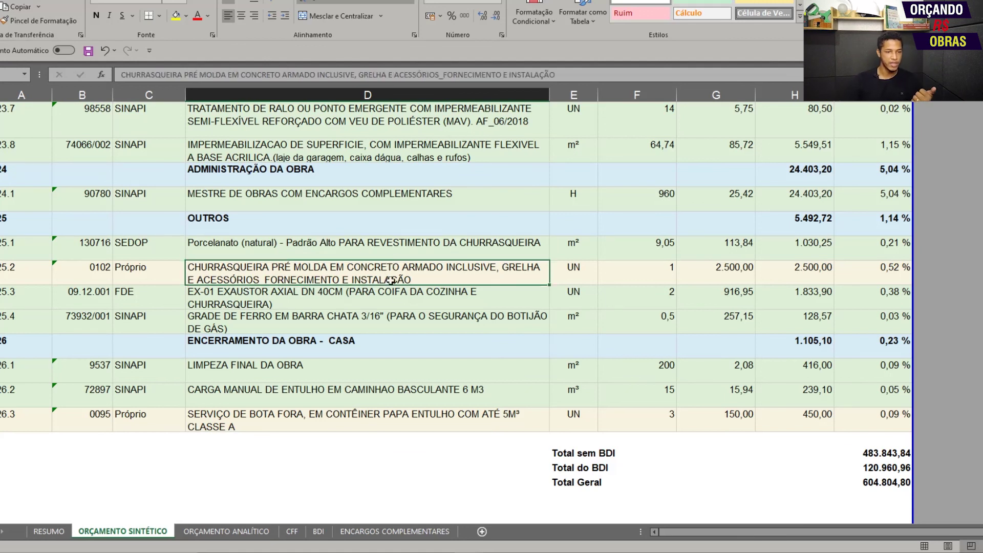
{"action": "left_click", "coordinate": [402, 297]}
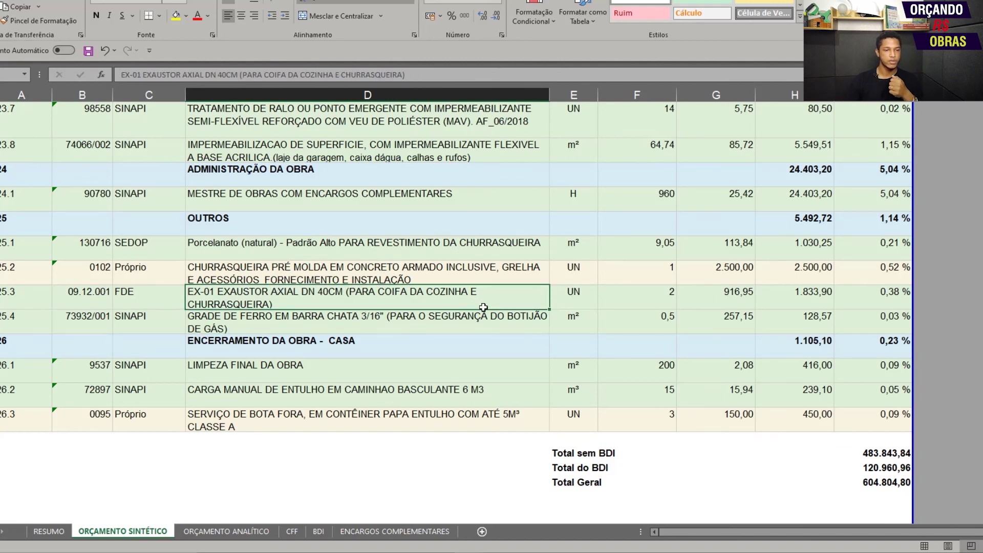
{"action": "left_click", "coordinate": [282, 325]}
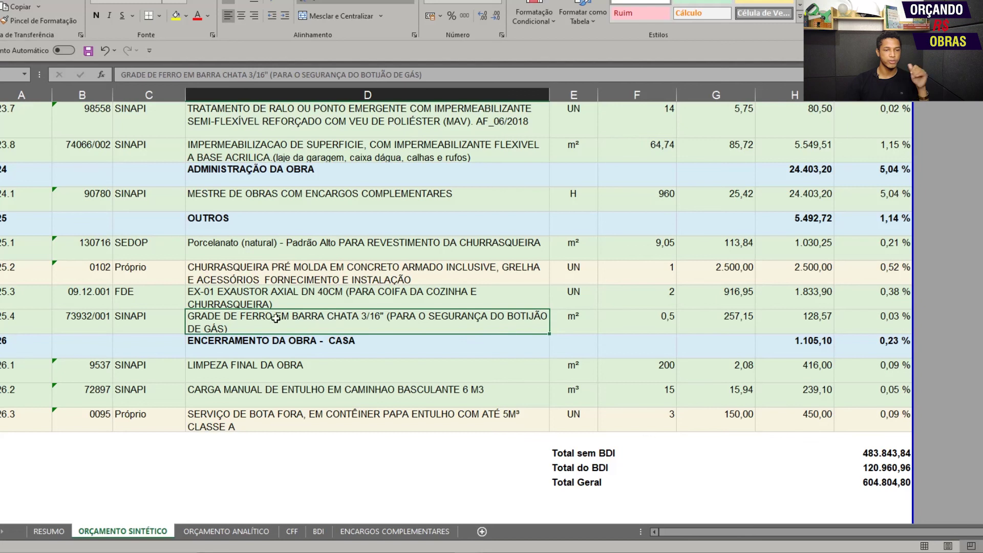
{"action": "scroll", "coordinate": [328, 311], "scroll_direction": "down", "scroll_amount": 1}
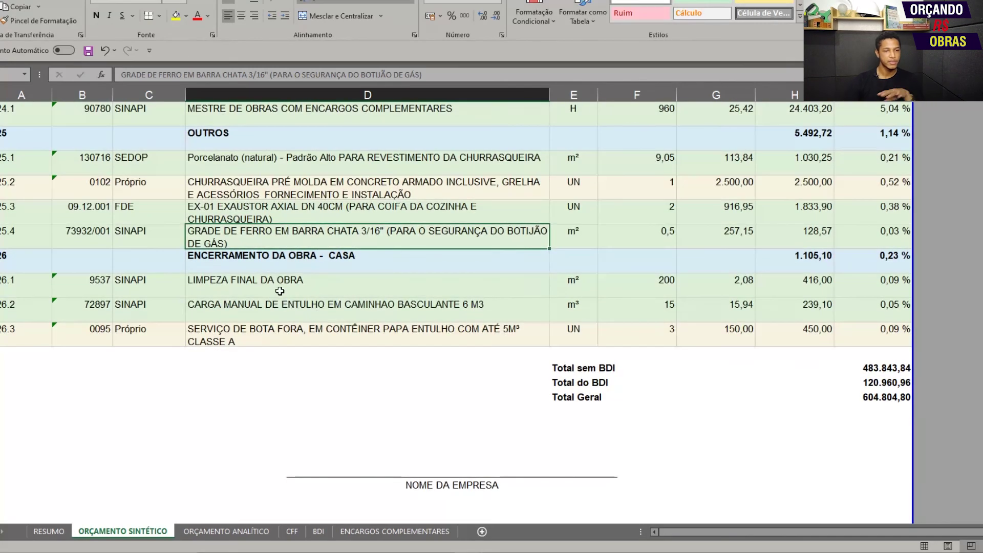
{"action": "left_click", "coordinate": [276, 291]}
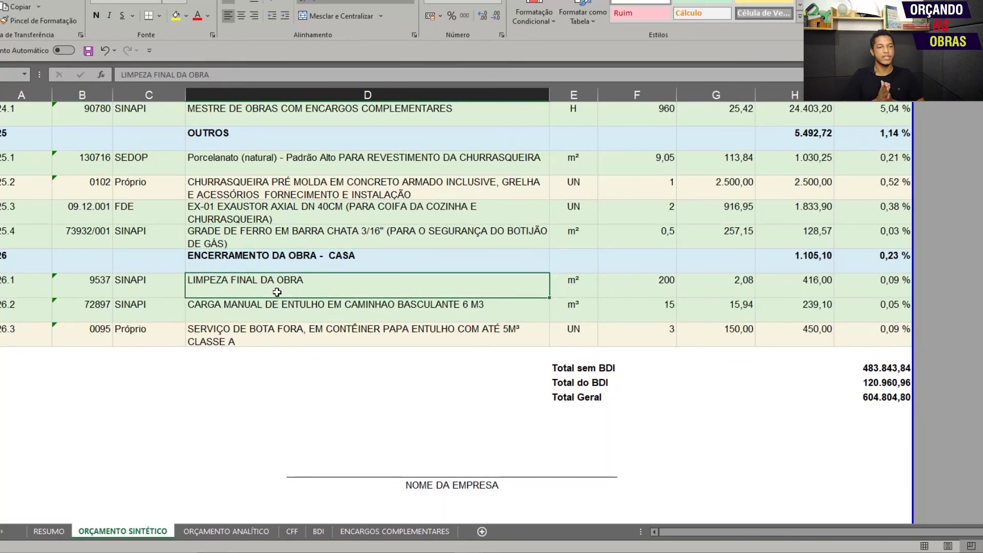